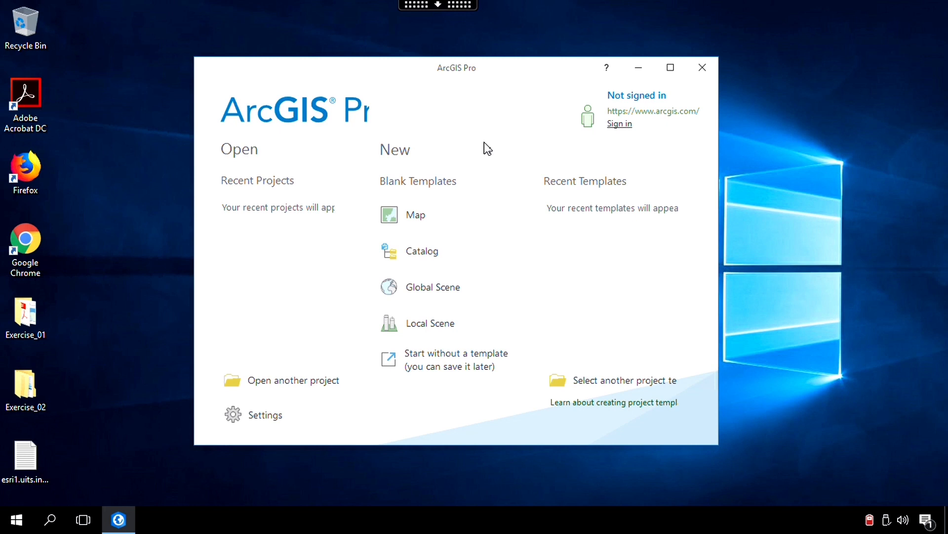
# Create a new map project named ex_02_georef in the Exercise_02 folder on the desktop.
pyautogui.click(486, 215)
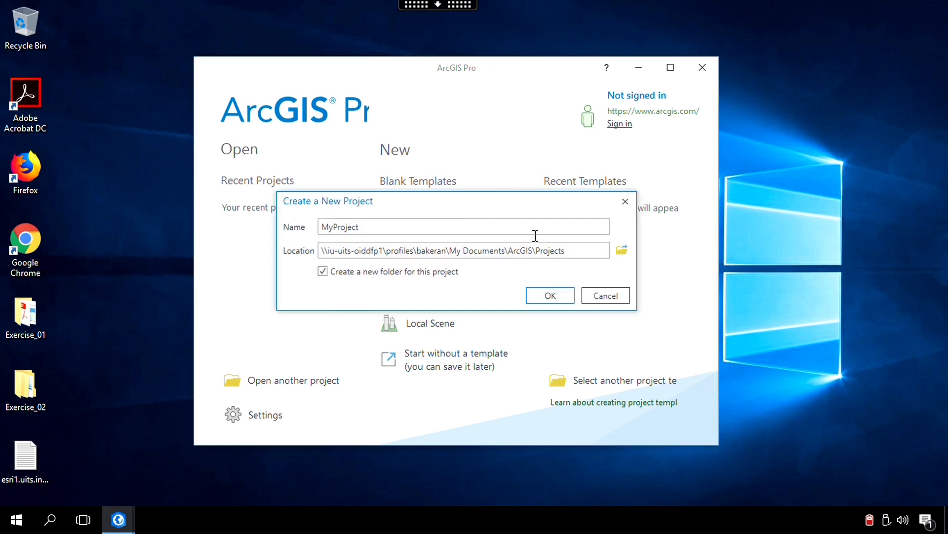
pyautogui.click(618, 249)
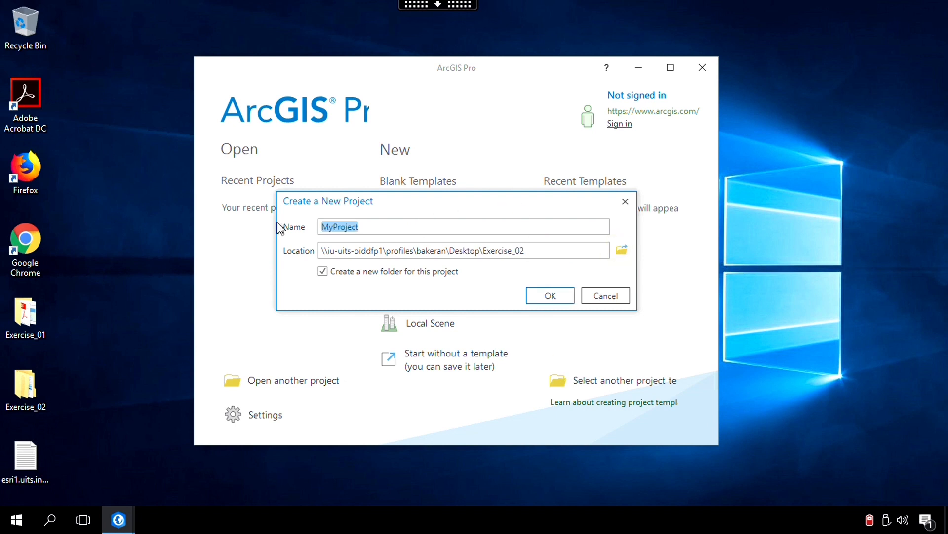
pyautogui.write('e')
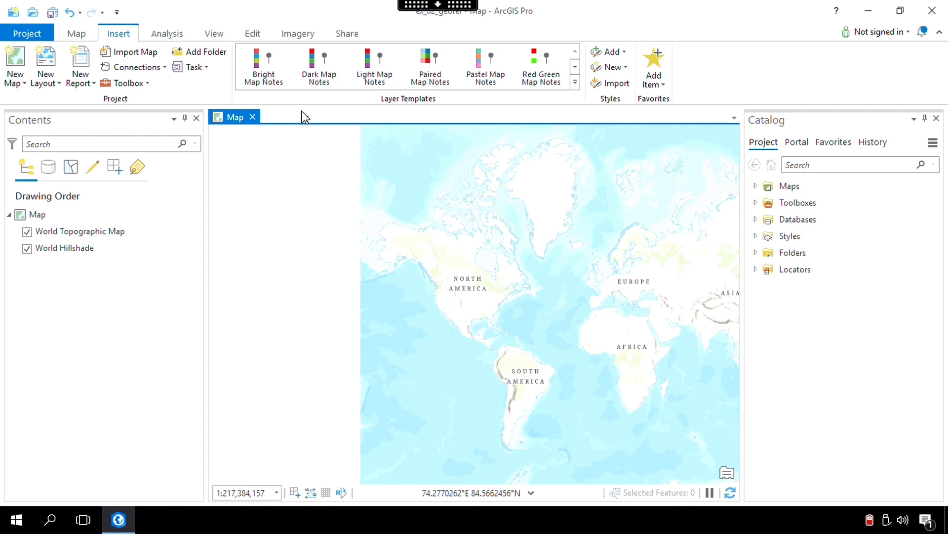
# Locate the IUPUI campus on University Blvd in Indianapolis, and return to the previous map extent.
pyautogui.click(78, 32)
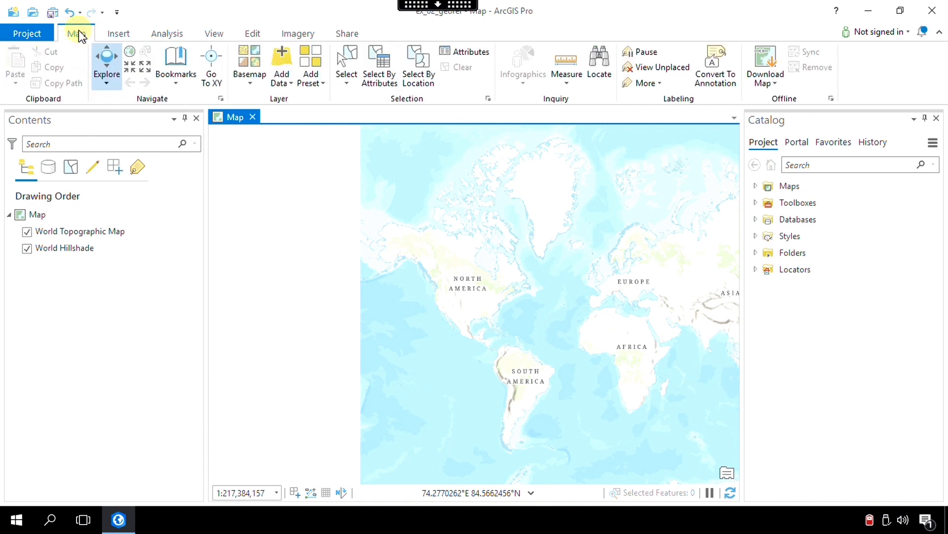
pyautogui.click(604, 62)
pyautogui.write('IUPUI')
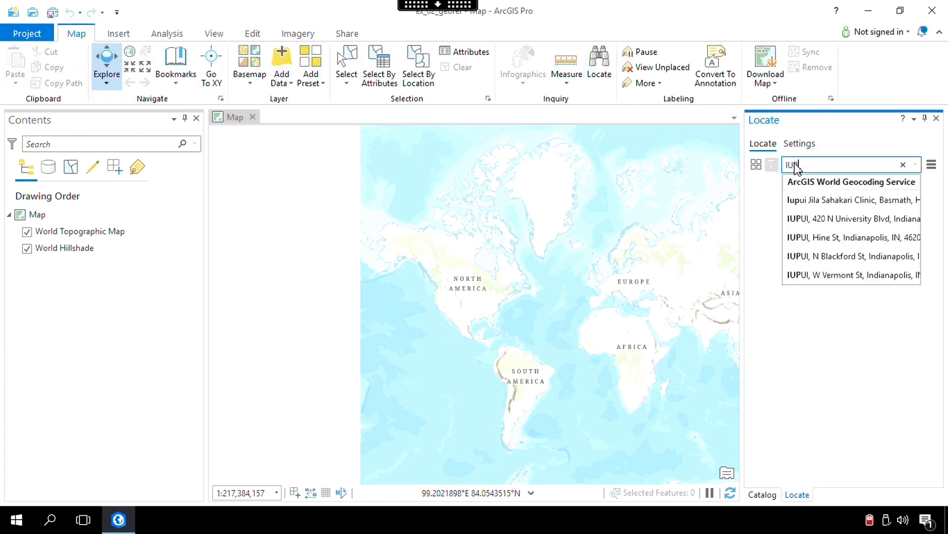
pyautogui.click(815, 217)
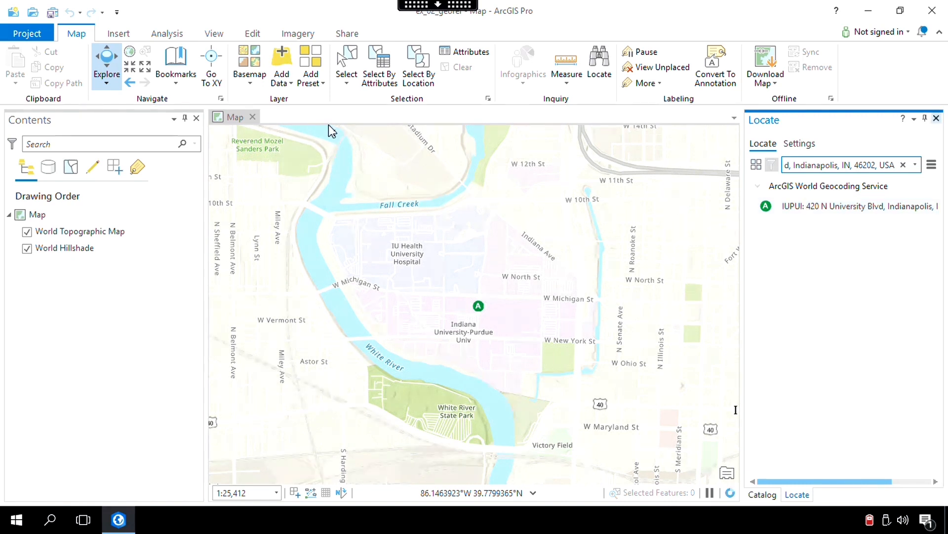
pyautogui.click(129, 82)
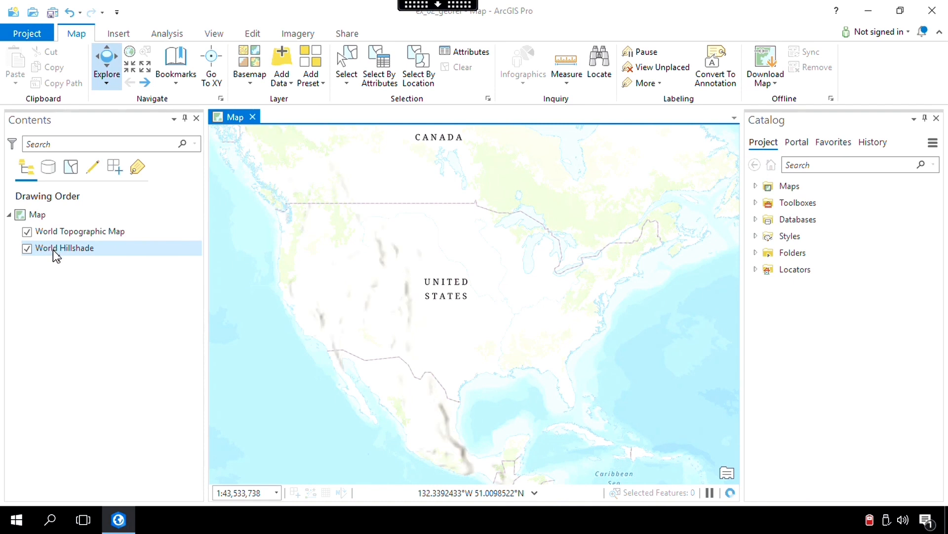
# Remove the World Topographic Map and World Hillshade layers from the map.
pyautogui.rightClick(49, 231)
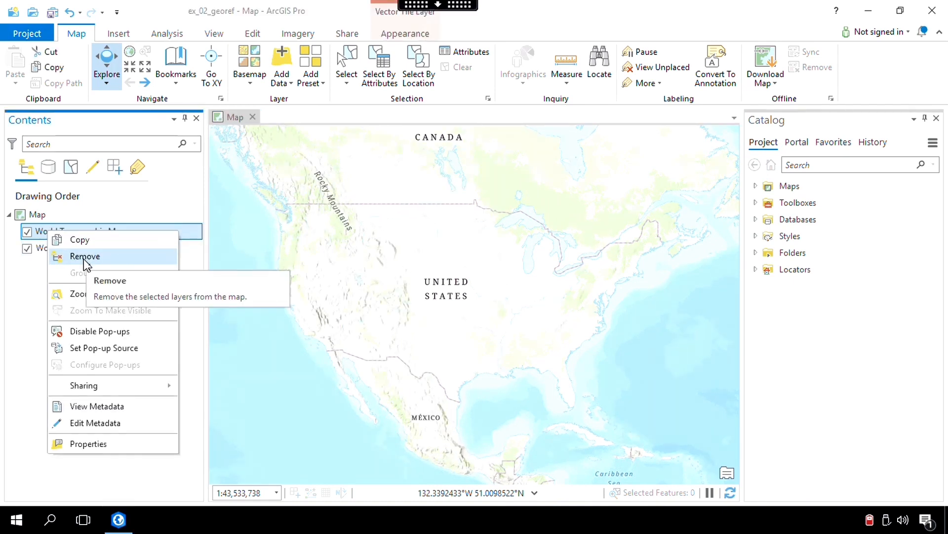
pyautogui.click(85, 257)
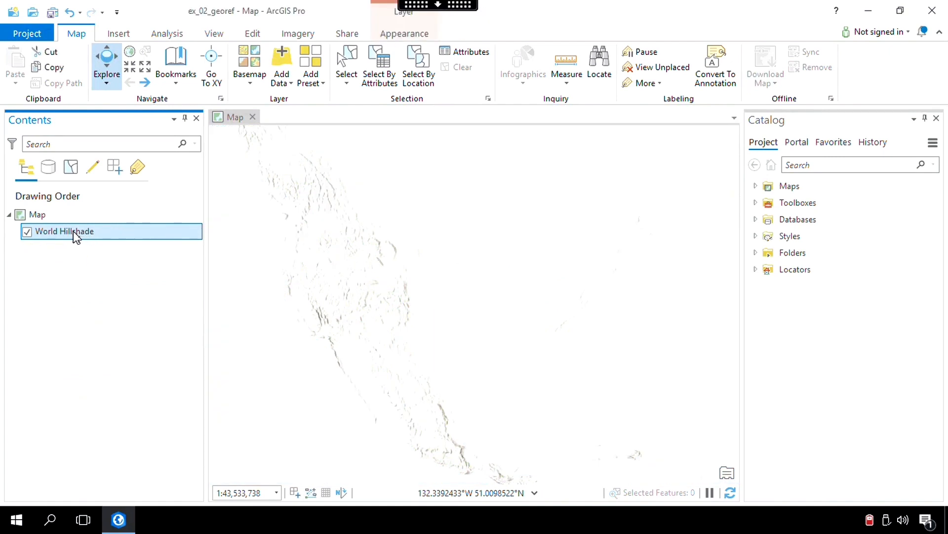
pyautogui.rightClick(74, 231)
pyautogui.click(97, 258)
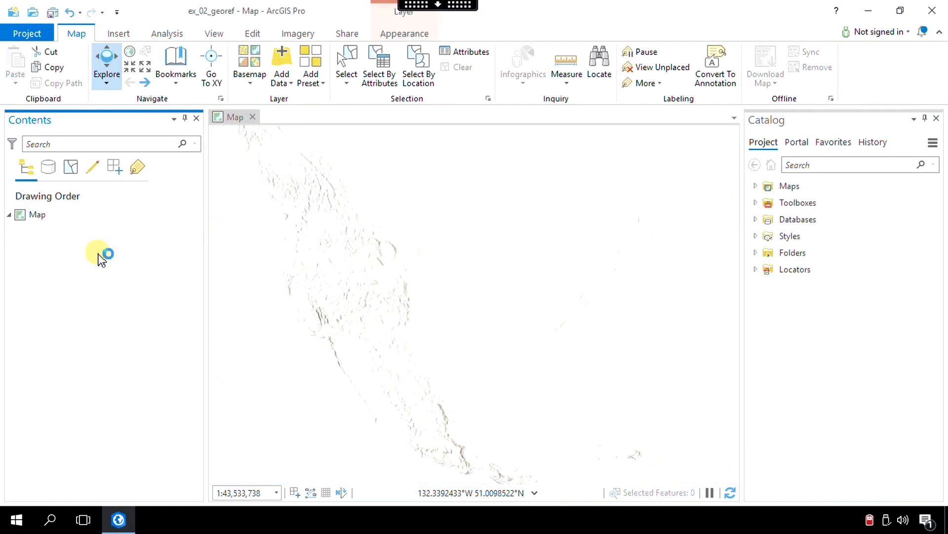
# Add the Imagery Hybrid basemap and turn off its World Imagery layer.
pyautogui.click(248, 80)
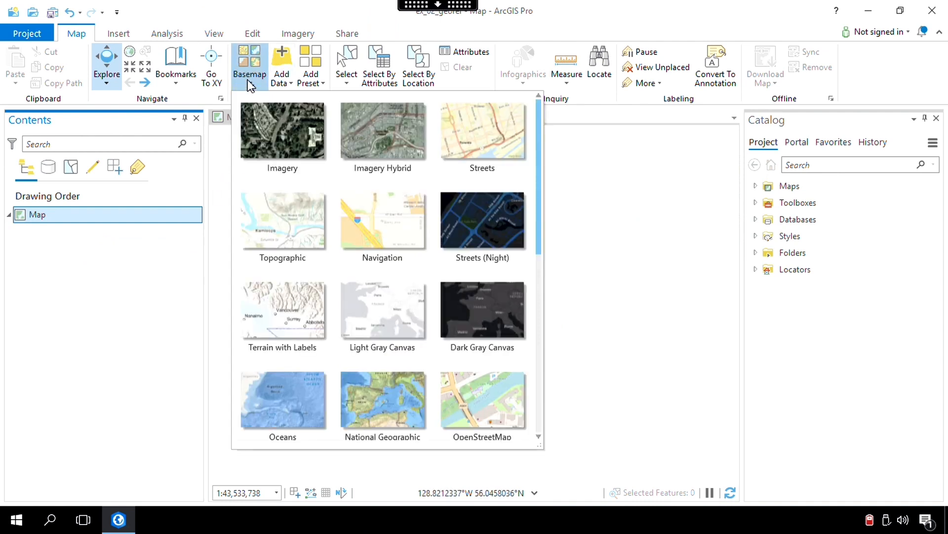
pyautogui.click(381, 140)
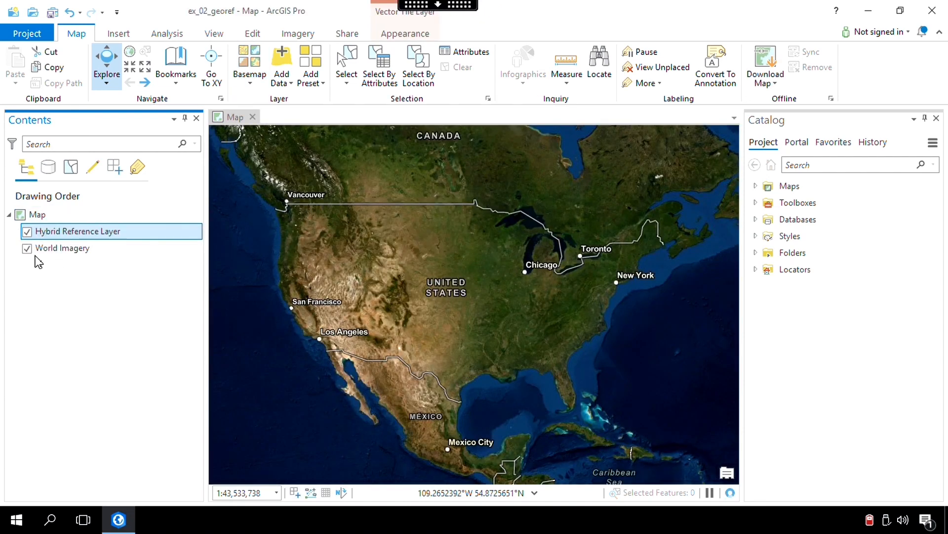
pyautogui.click(27, 249)
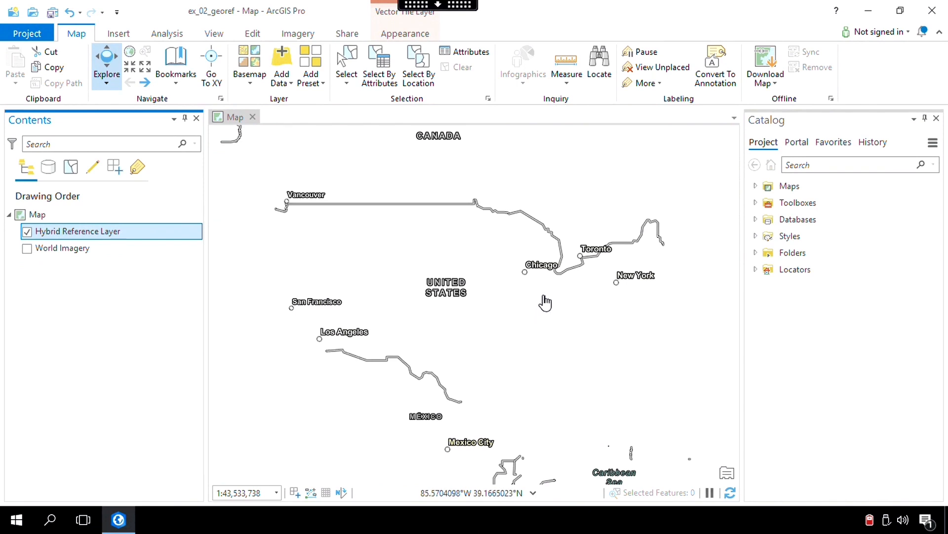
# Navigate the map to the IUPUI campus blocks in Indianapolis between W Michigan St and W New York St, around W Vermont St.
pyautogui.scroll(2, 555, 297)
pyautogui.scroll(5, 556, 298)
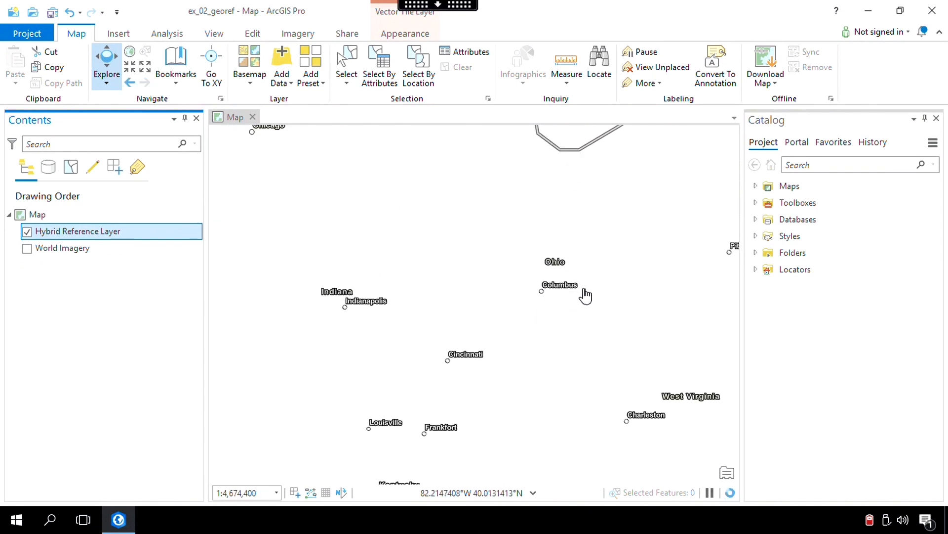
pyautogui.click(608, 290)
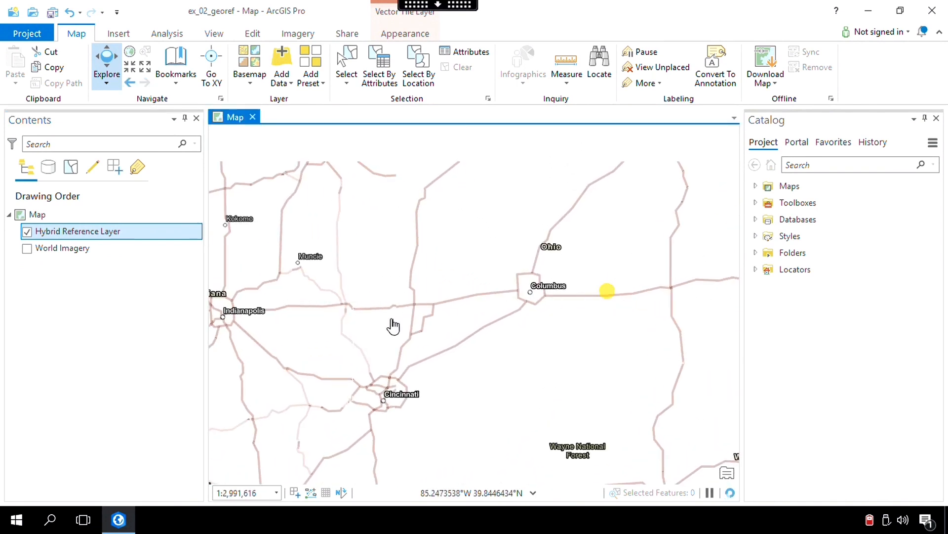
pyautogui.moveTo(251, 317); pyautogui.dragTo(510, 313)
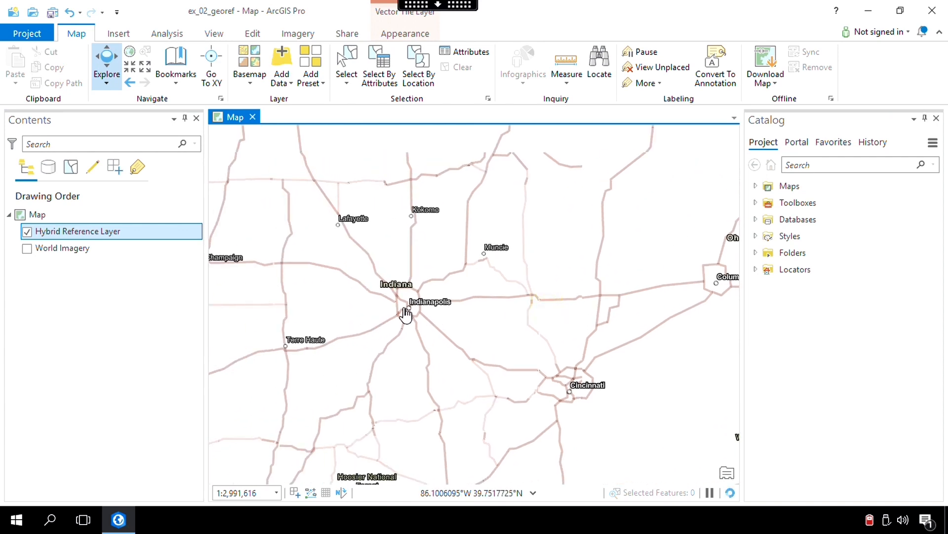
pyautogui.scroll(2, 407, 313)
pyautogui.scroll(3, 408, 312)
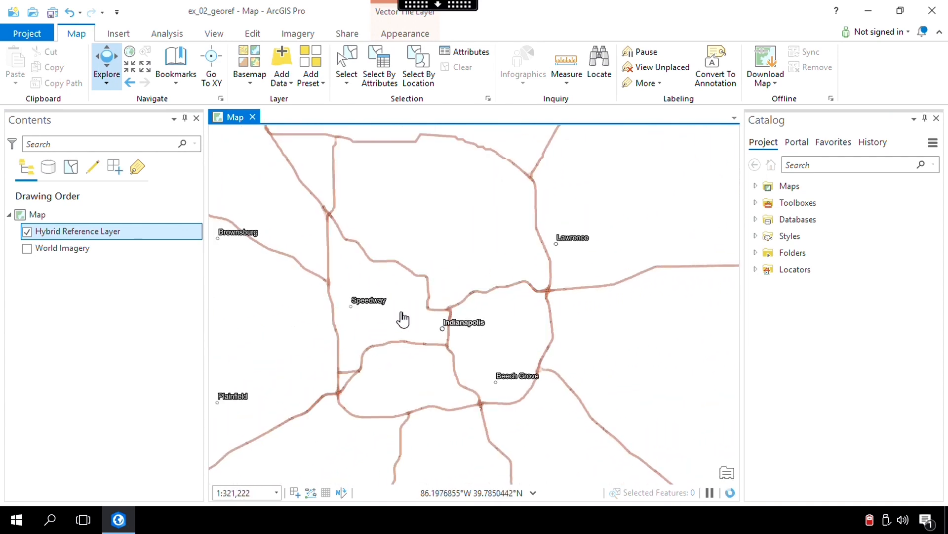
pyautogui.scroll(2, 433, 323)
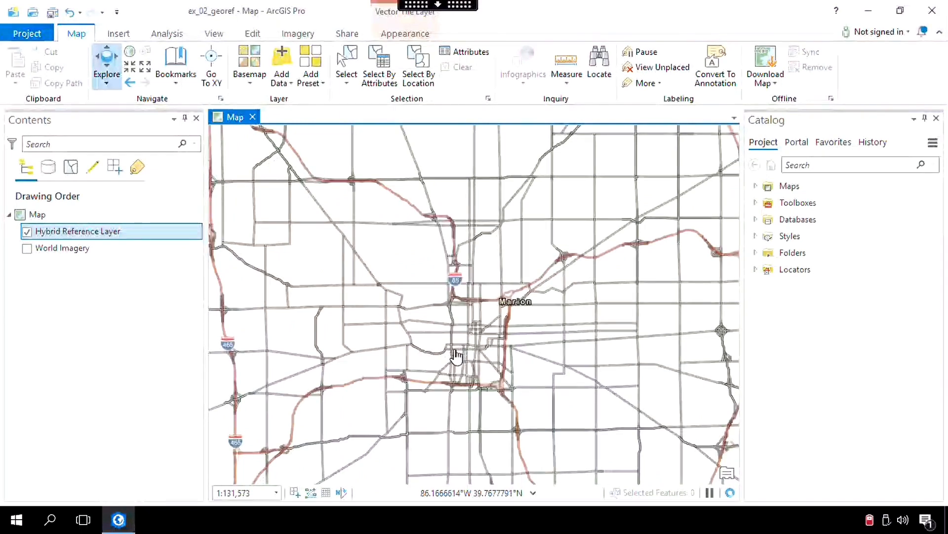
pyautogui.moveTo(382, 326); pyautogui.dragTo(474, 325)
pyautogui.moveTo(446, 281); pyautogui.dragTo(456, 321)
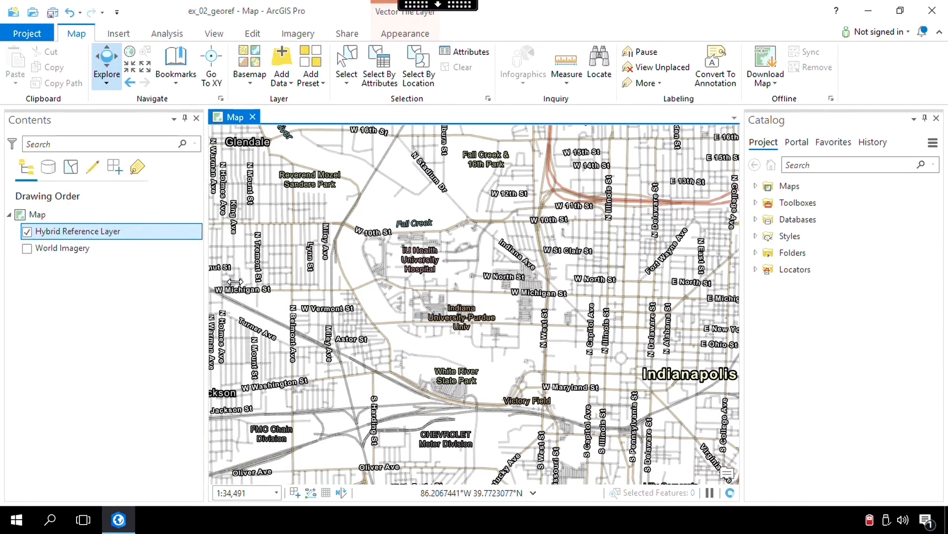
pyautogui.scroll(2, 529, 294)
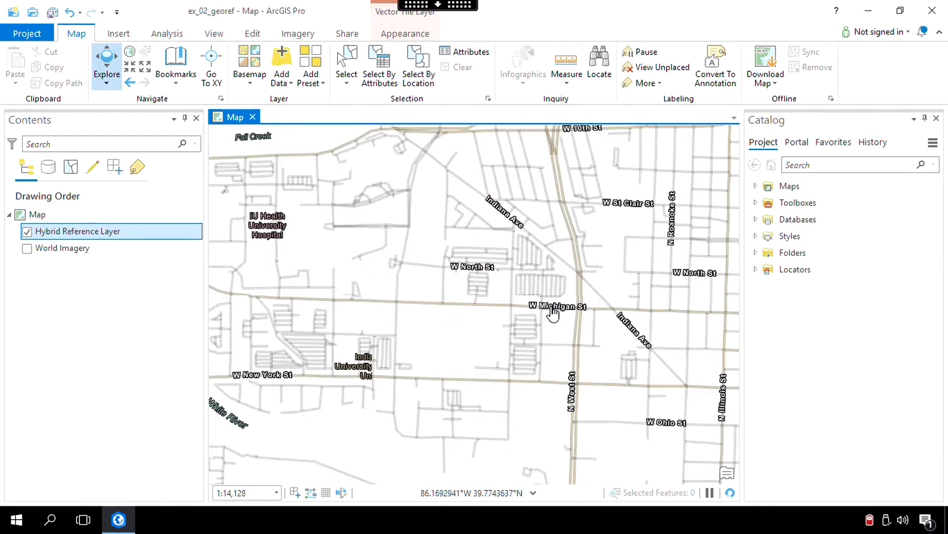
pyautogui.scroll(3, 558, 348)
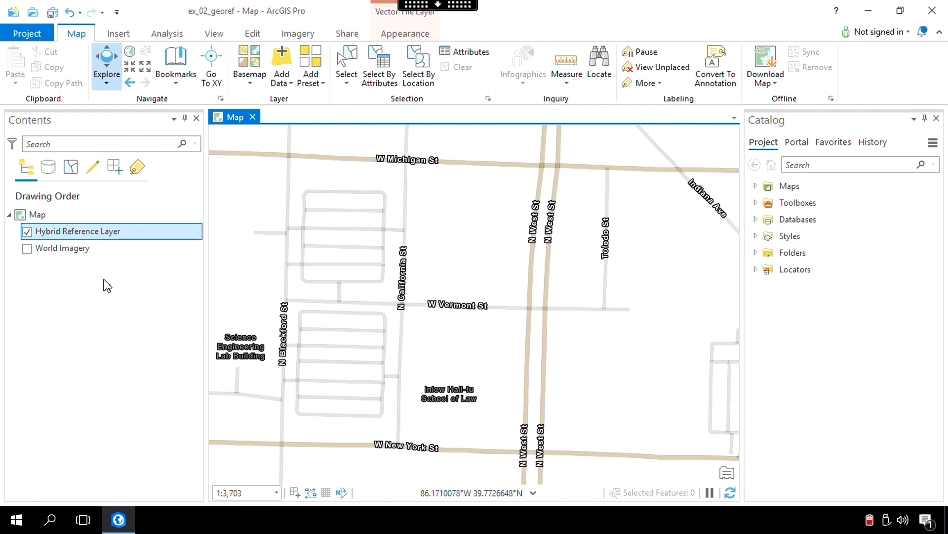
# Turn the World Imagery layer back on and close the Catalog pane to enlarge the map view.
pyautogui.click(27, 248)
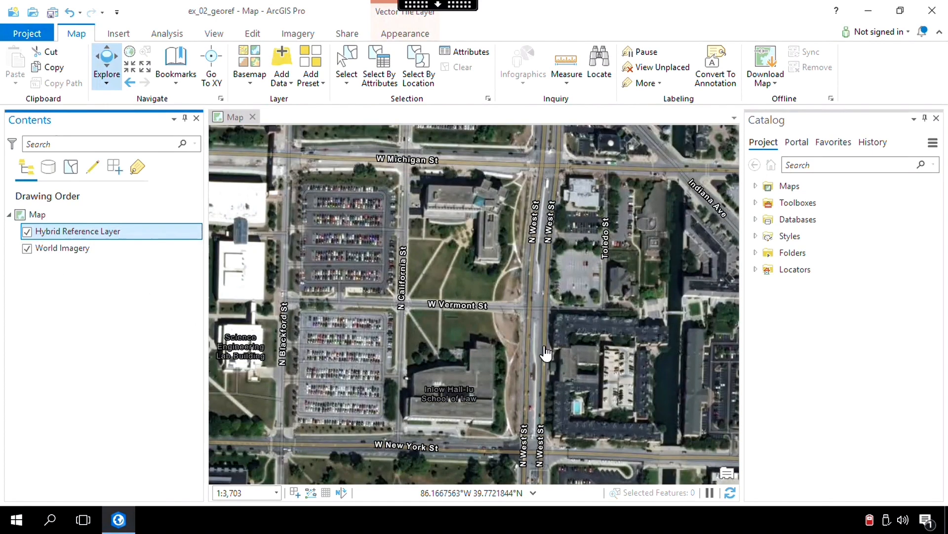
pyautogui.click(936, 119)
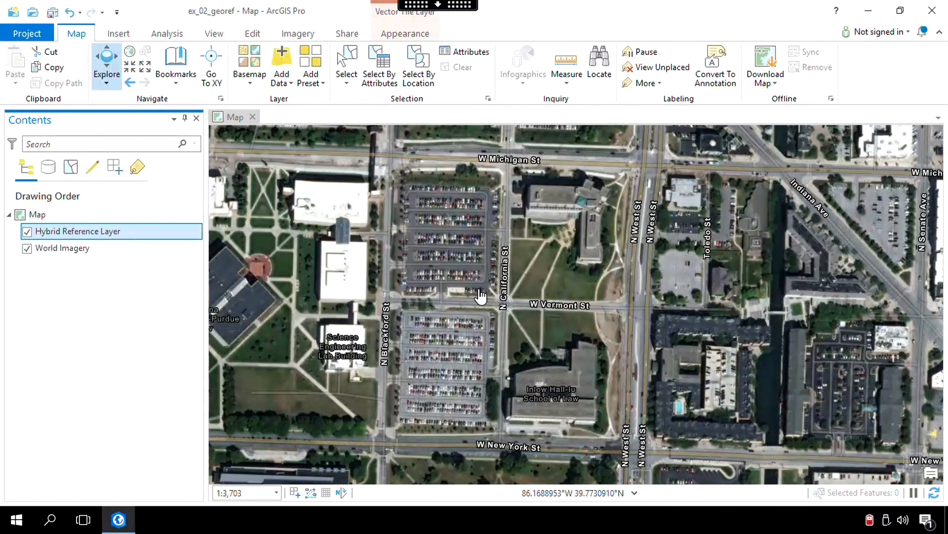
pyautogui.moveTo(326, 262); pyautogui.dragTo(287, 261)
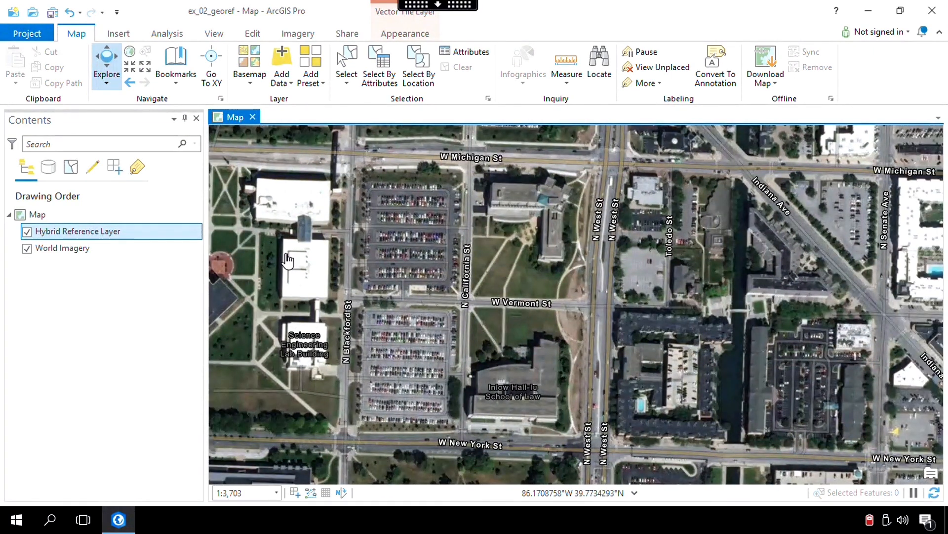
# Set the map's XY coordinate system to the projected NAD 1983 UTM Zone 16N.
pyautogui.rightClick(43, 214)
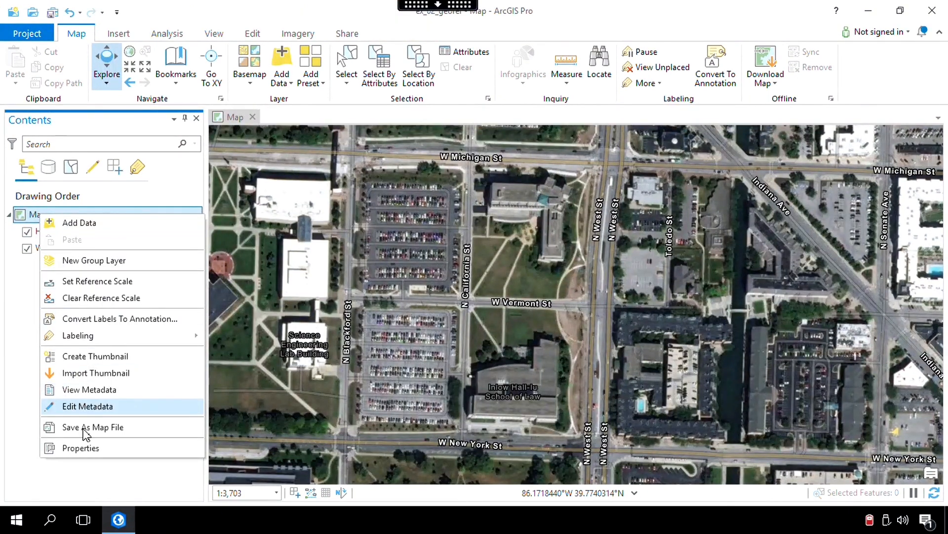
pyautogui.click(85, 448)
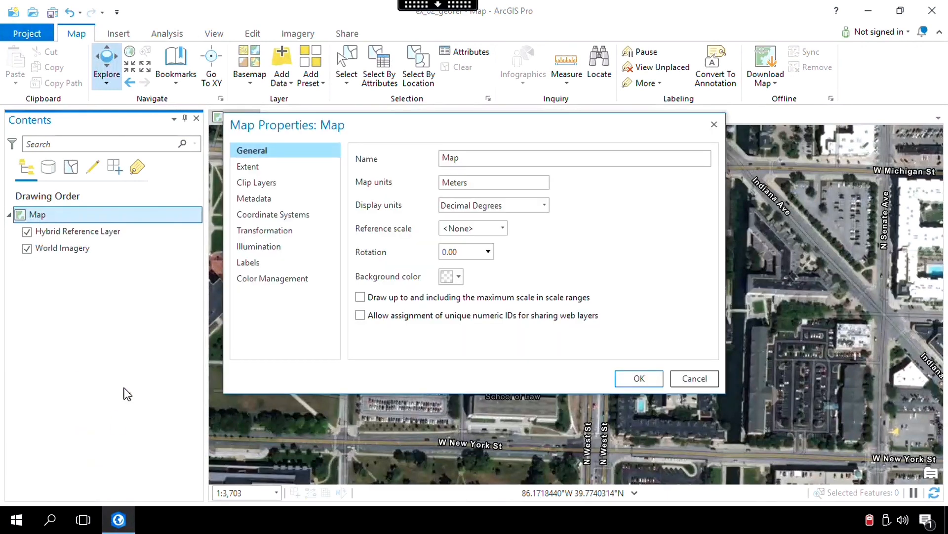
pyautogui.click(273, 215)
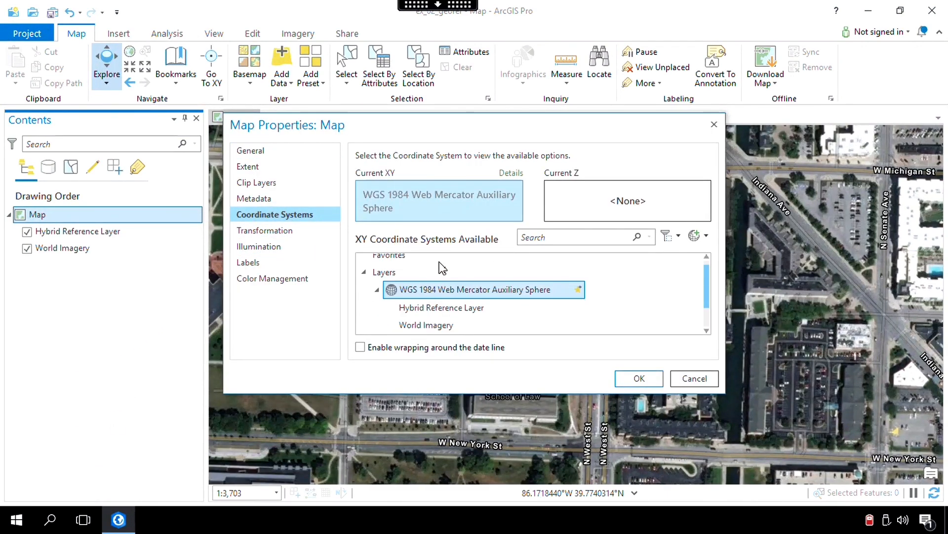
pyautogui.doubleClick(383, 275)
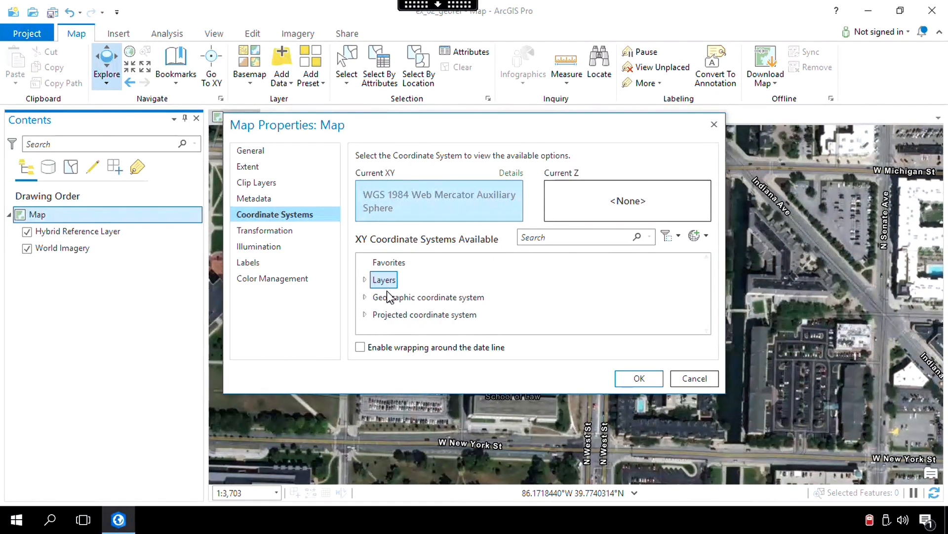
pyautogui.click(364, 315)
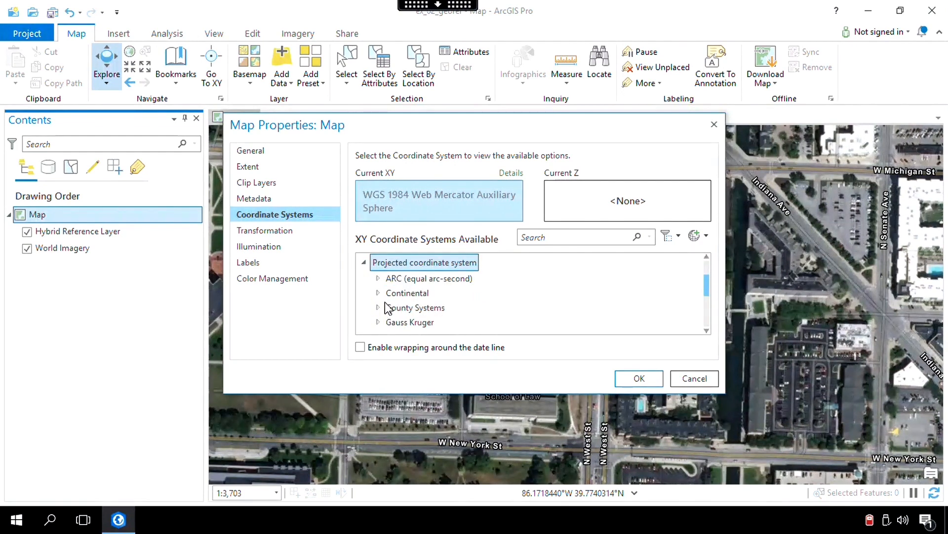
pyautogui.scroll(-4, 384, 303)
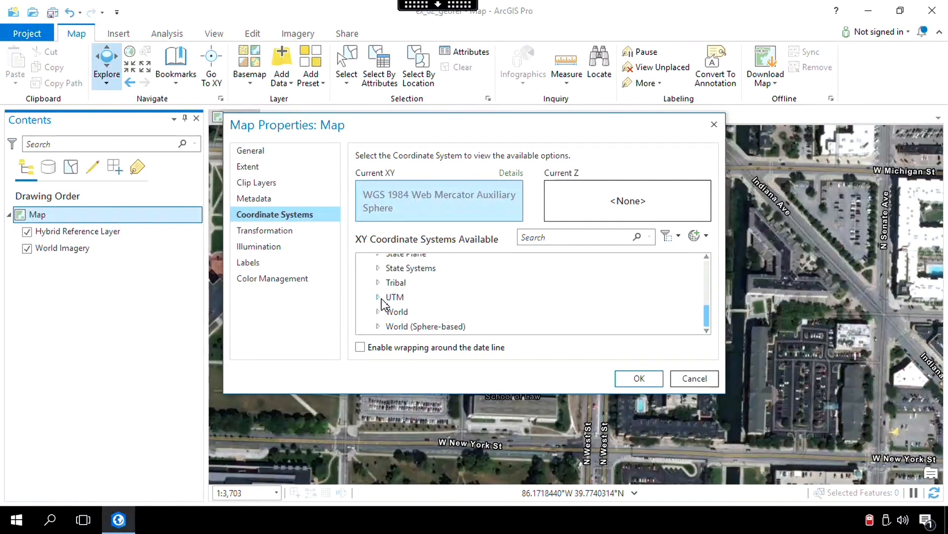
pyautogui.click(378, 297)
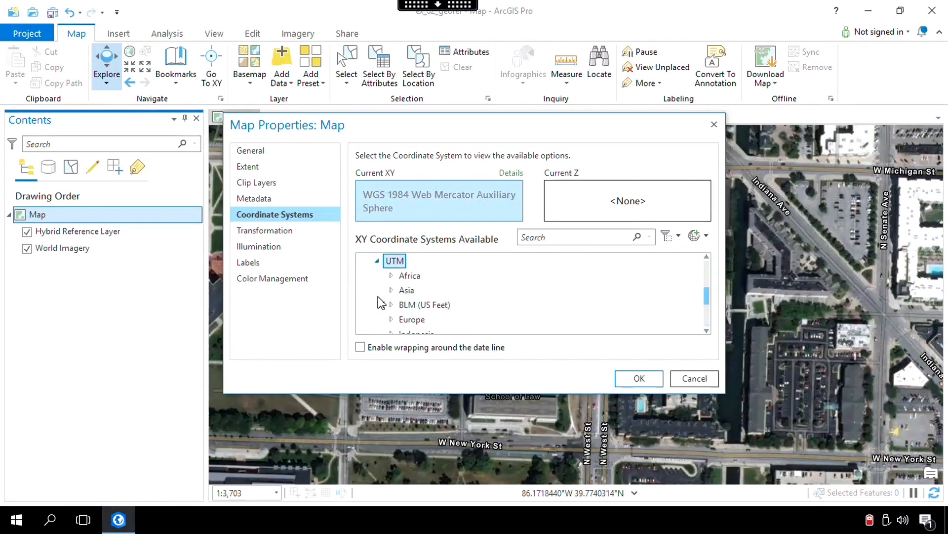
pyautogui.scroll(-3, 385, 300)
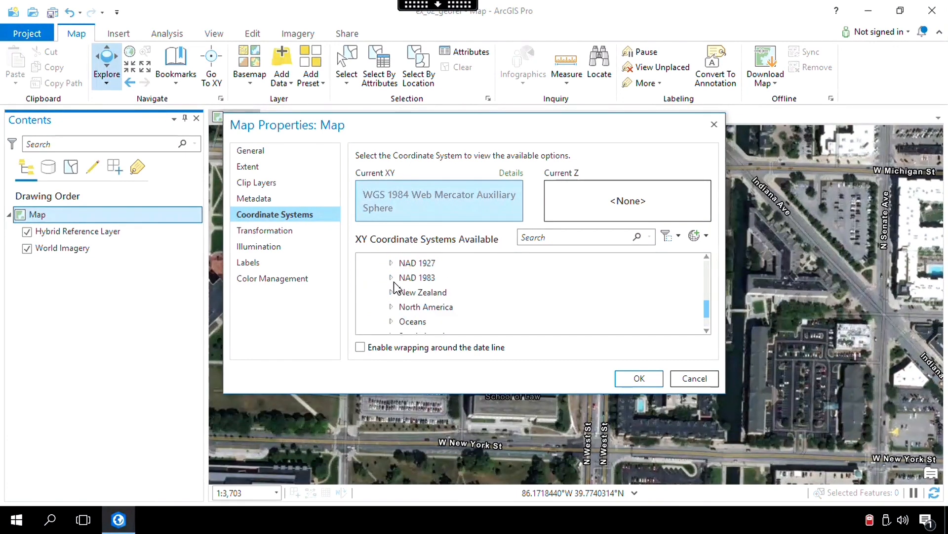
pyautogui.click(391, 278)
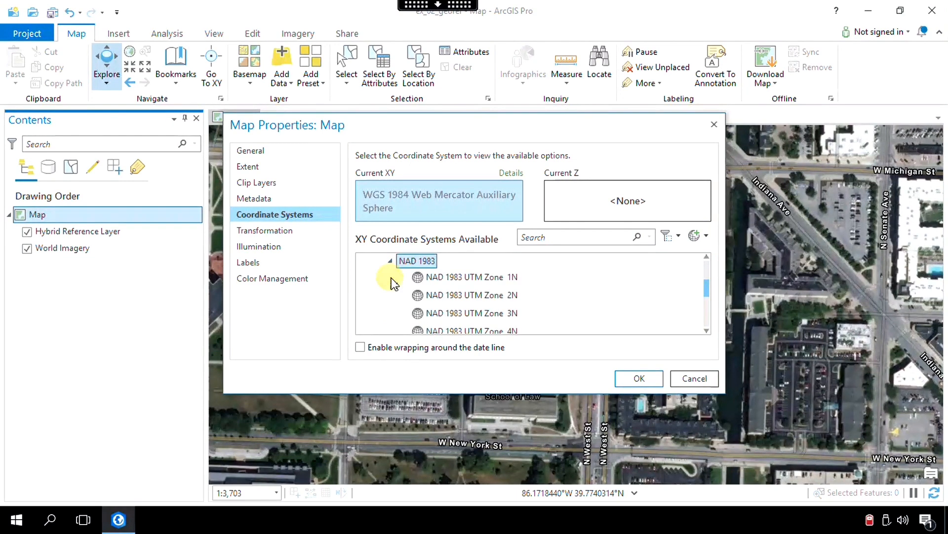
pyautogui.scroll(-2, 415, 279)
pyautogui.scroll(-4, 435, 293)
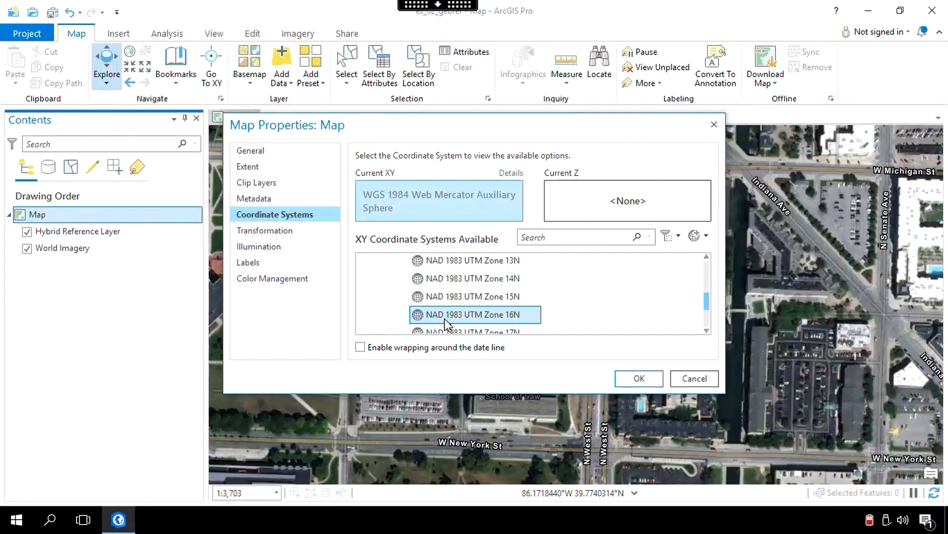
pyautogui.click(446, 318)
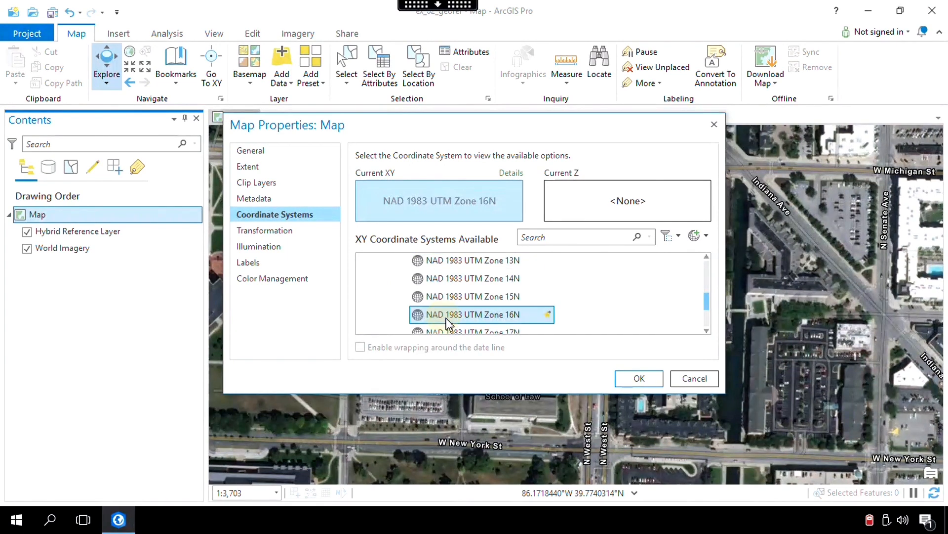
pyautogui.click(634, 378)
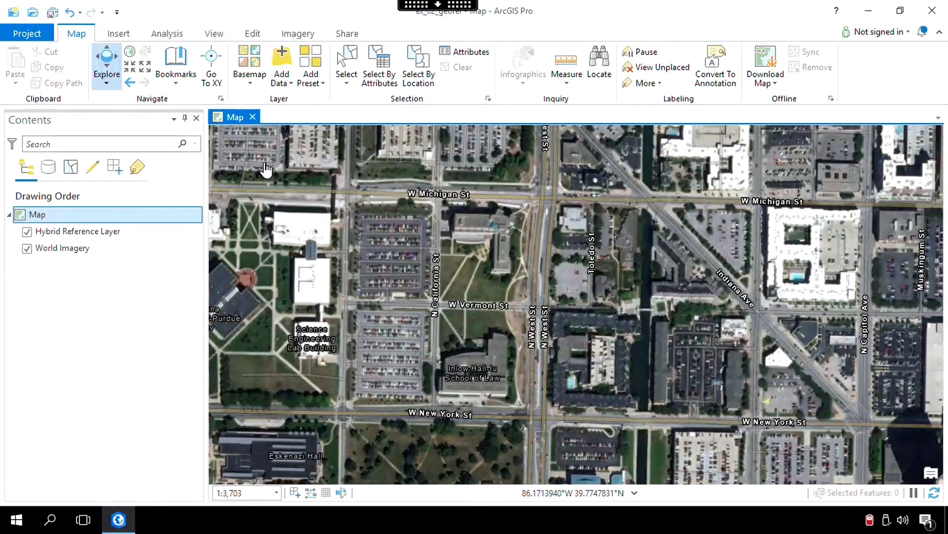
# Add the raster 02371_1898_0009.tif from the ex_02_data folder in Exercise_02 to the map.
pyautogui.click(289, 82)
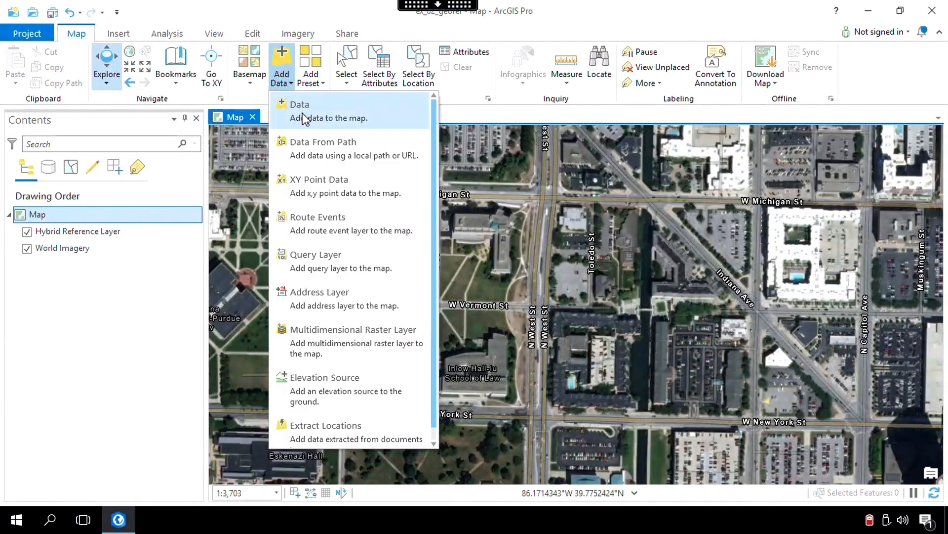
pyautogui.click(390, 117)
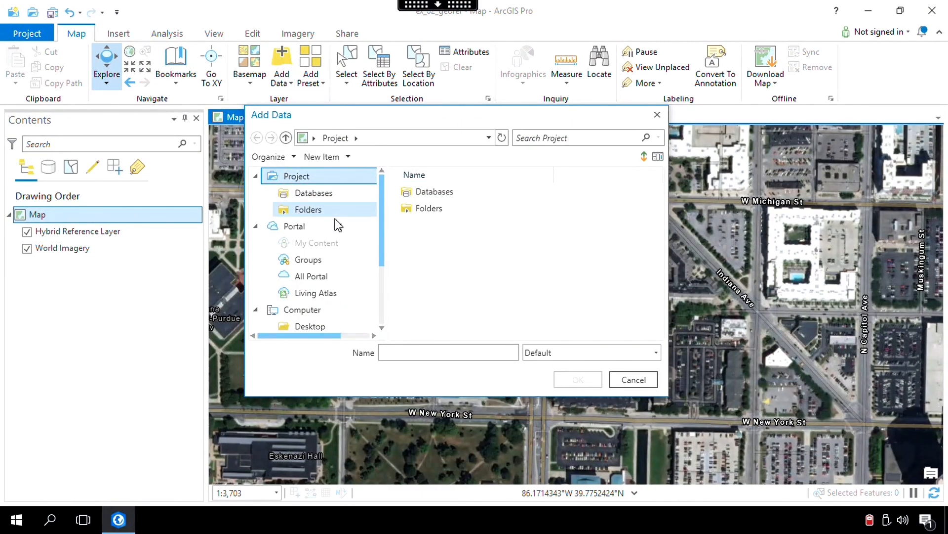
pyautogui.click(376, 231)
pyautogui.scroll(-1, 380, 241)
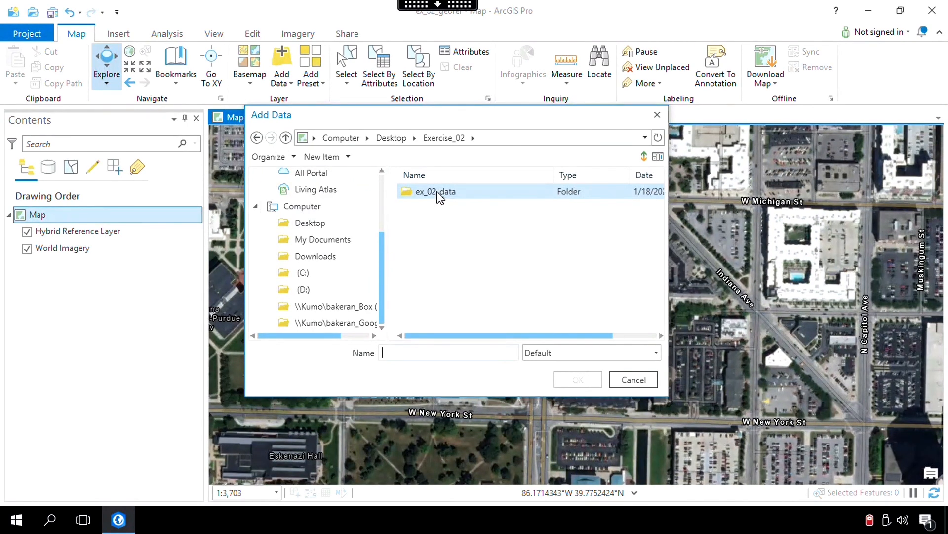
pyautogui.doubleClick(438, 193)
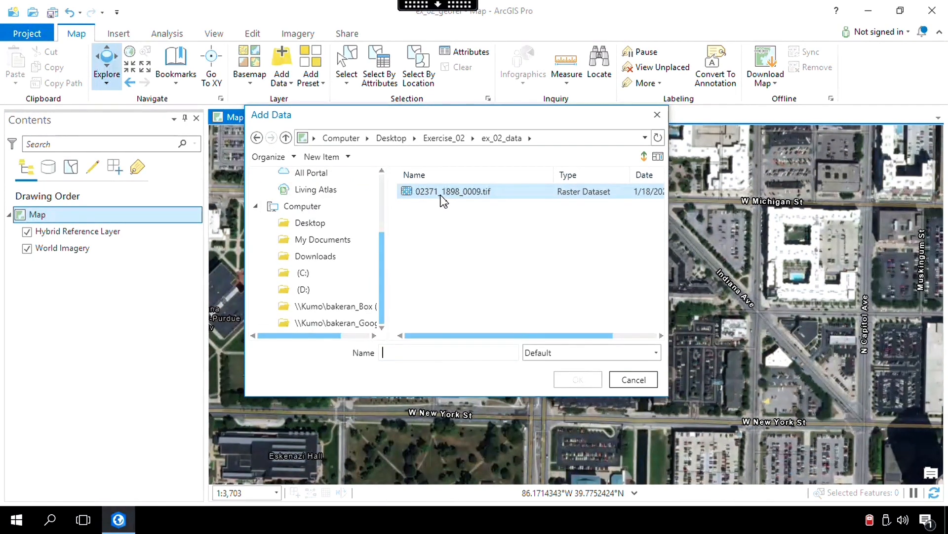
pyautogui.click(435, 193)
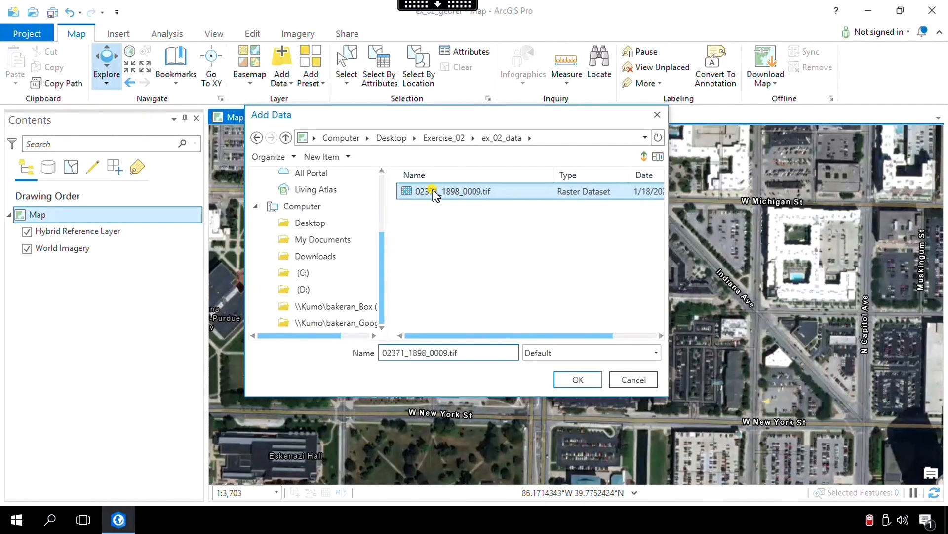
pyautogui.click(578, 380)
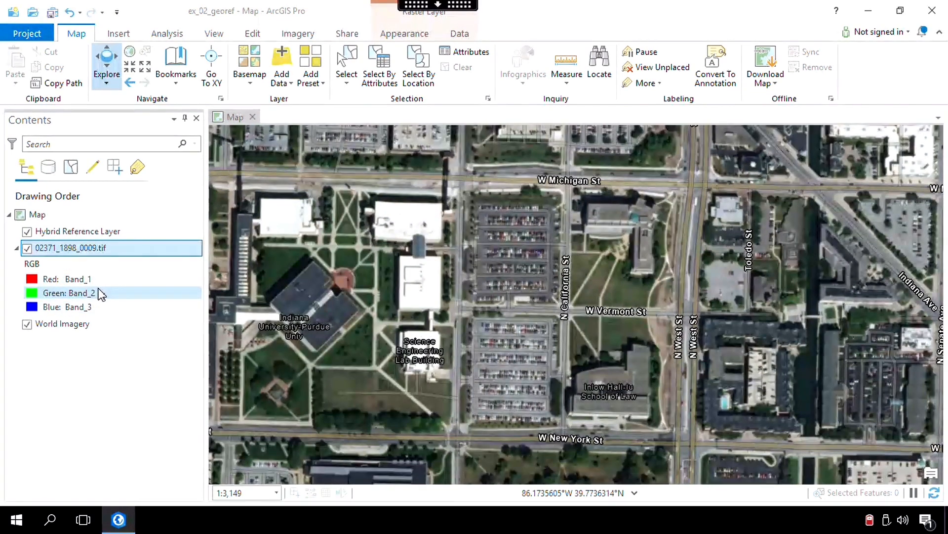
# Start georeferencing 02371_1898_0009.tif and fit it to the current display extent.
pyautogui.click(297, 33)
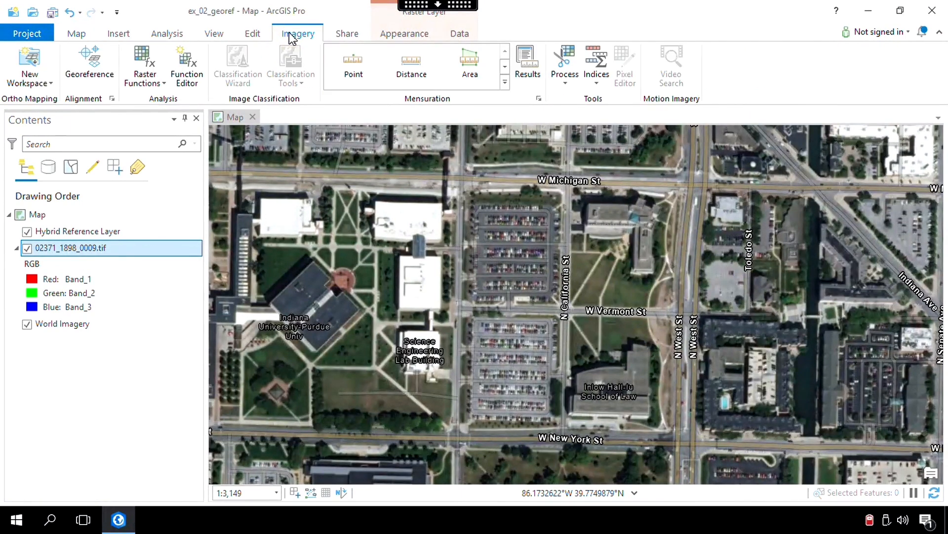
pyautogui.click(84, 62)
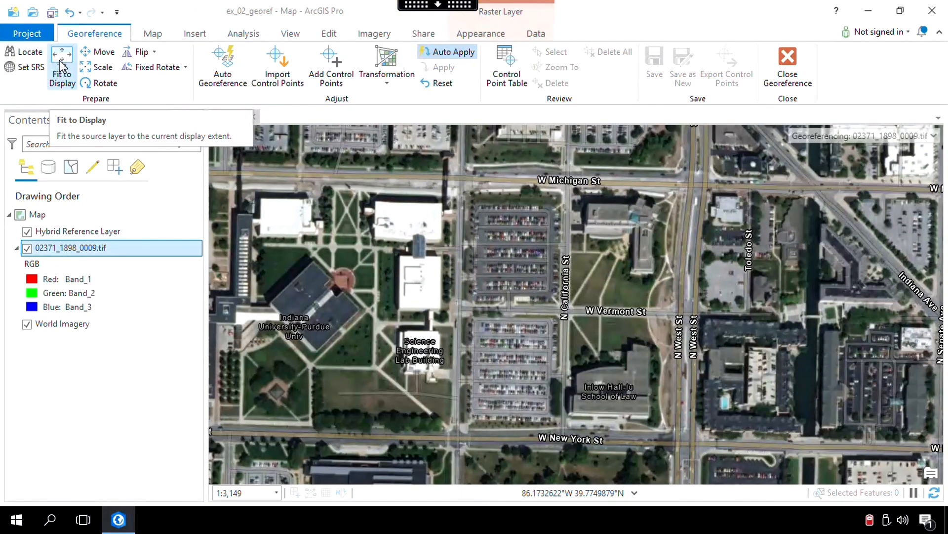
pyautogui.click(62, 65)
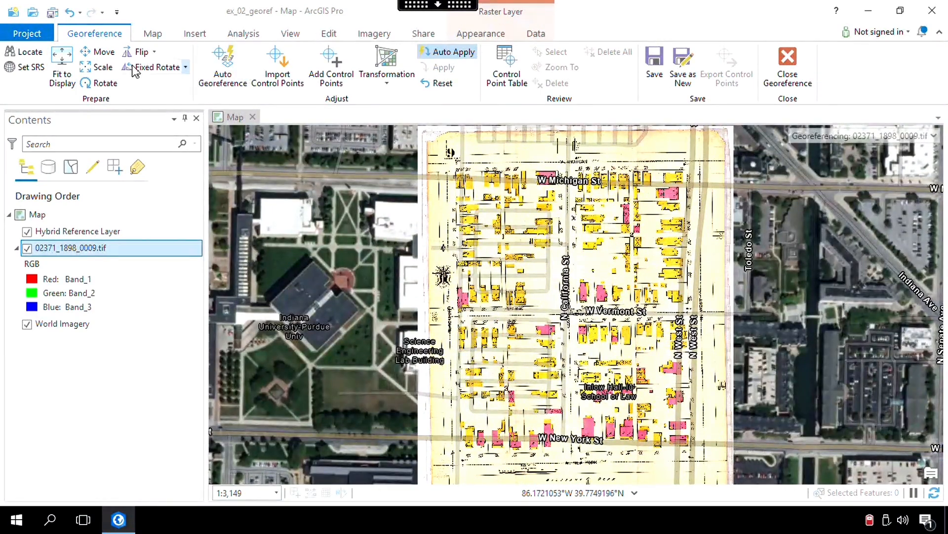
# Move the scanned sheet east until its western edge lies just past N West St, uncovering the matching imagery blocks.
pyautogui.click(98, 51)
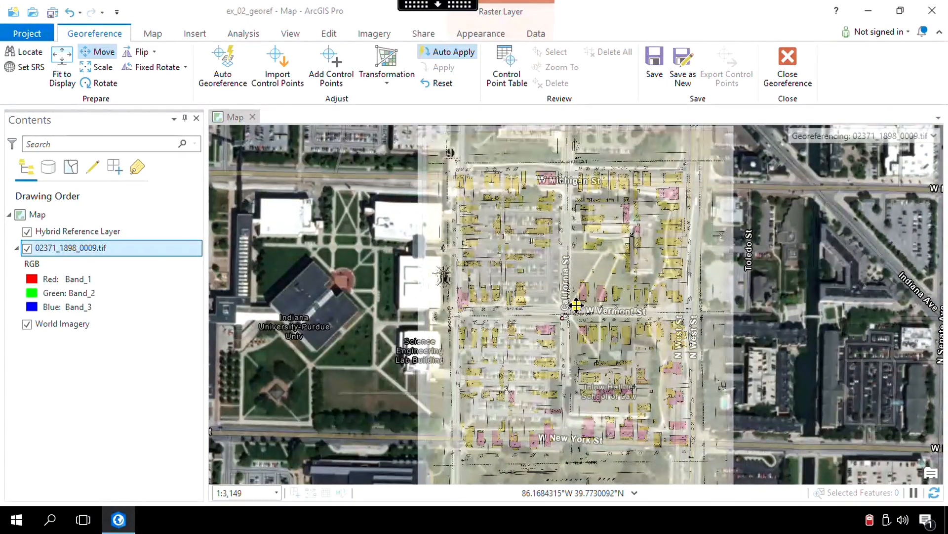
pyautogui.moveTo(576, 305); pyautogui.dragTo(599, 304)
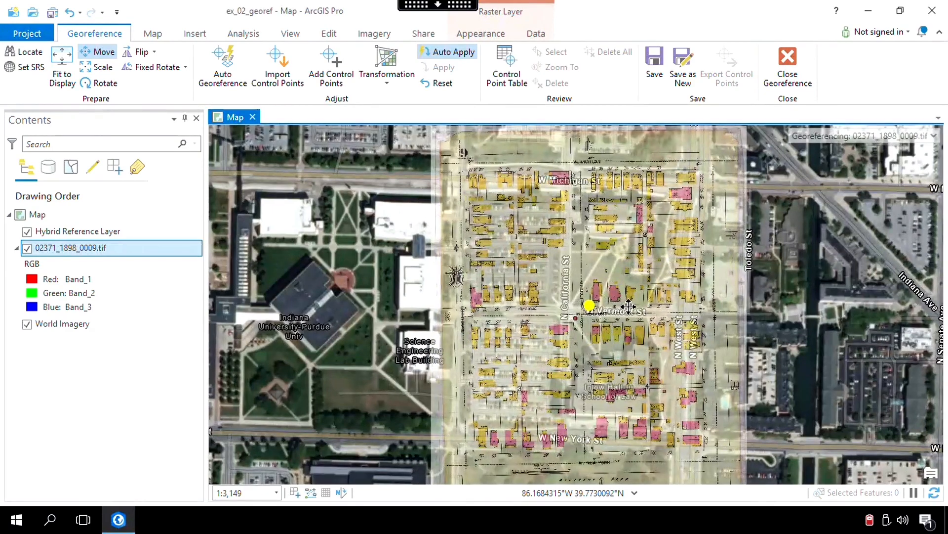
pyautogui.moveTo(665, 307); pyautogui.dragTo(702, 307)
pyautogui.moveTo(728, 307); pyautogui.dragTo(861, 311)
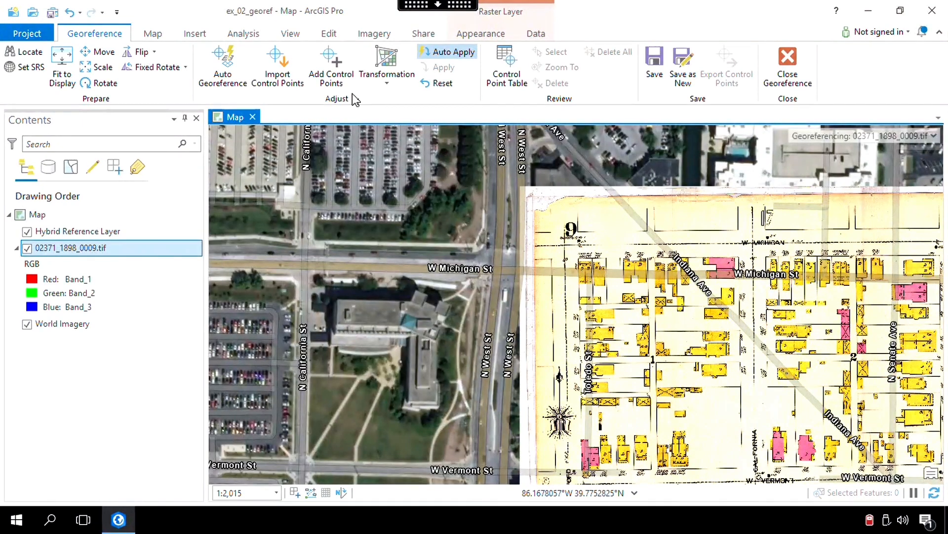
# Add a control point linking the dashed street-line crossing at the sheet's northwest corner to the W Michigan St and N Blackford St intersection.
pyautogui.click(335, 81)
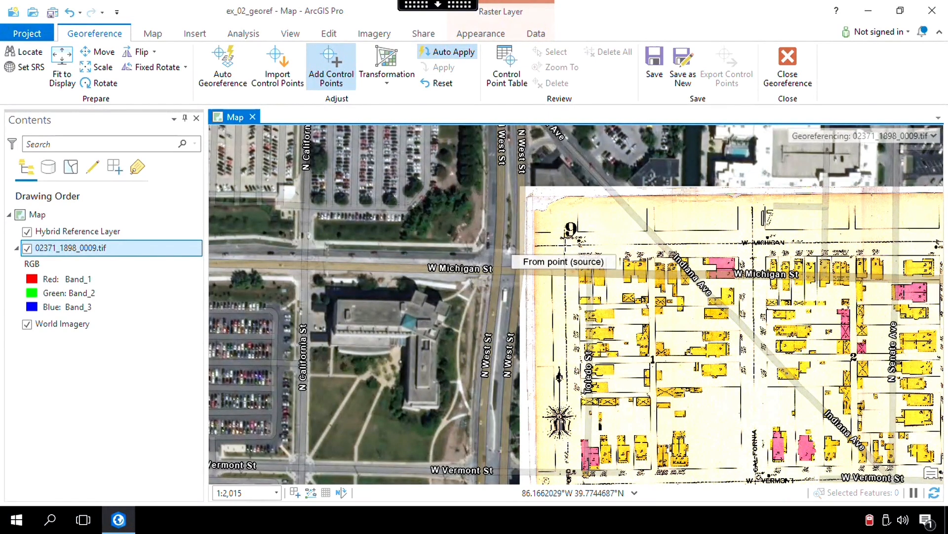
pyautogui.scroll(2, 564, 244)
pyautogui.scroll(4, 564, 245)
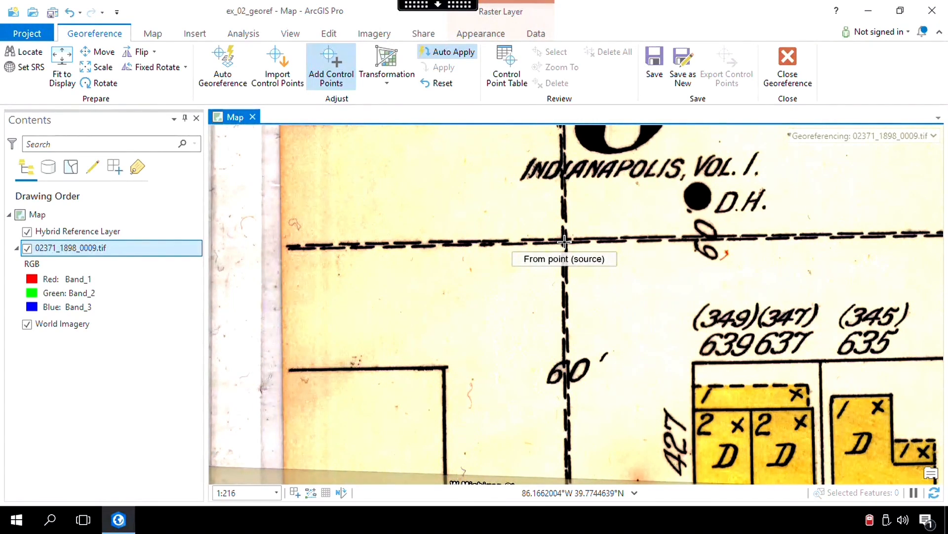
pyautogui.click(564, 241)
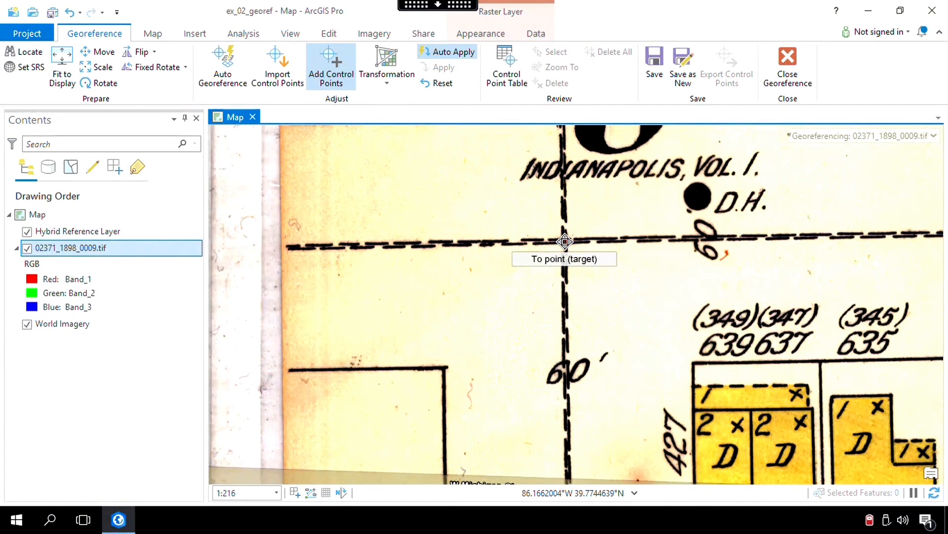
pyautogui.scroll(-3, 565, 242)
pyautogui.scroll(-2, 565, 244)
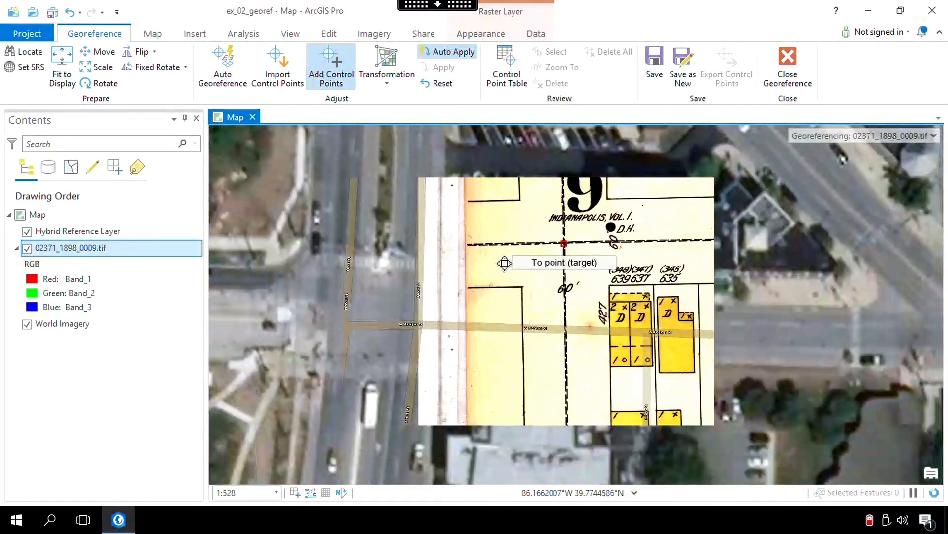
pyautogui.scroll(-3, 467, 274)
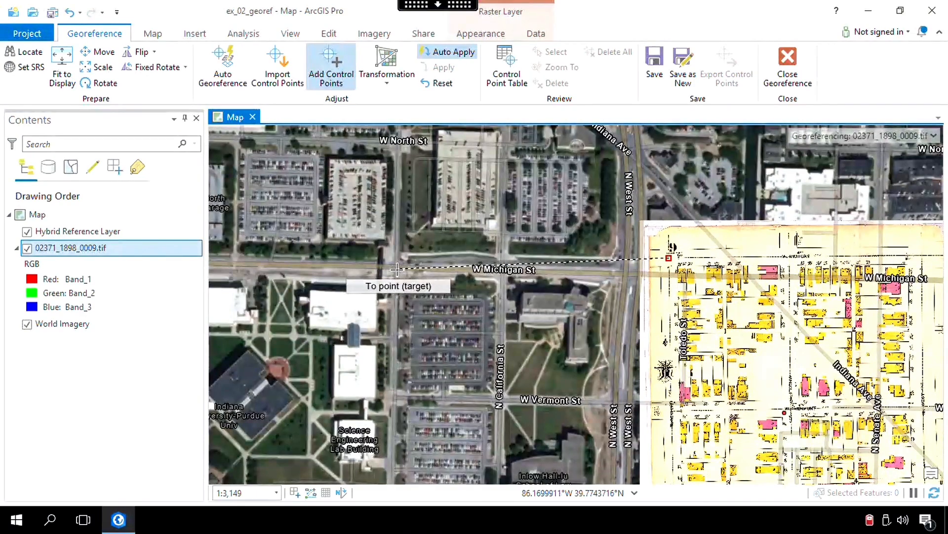
pyautogui.scroll(3, 398, 269)
pyautogui.scroll(4, 395, 267)
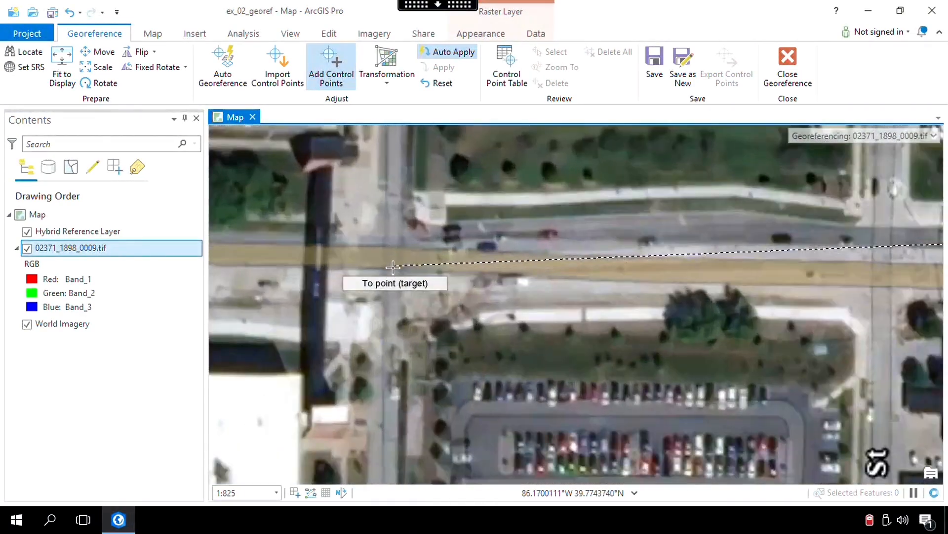
pyautogui.scroll(-2, 396, 266)
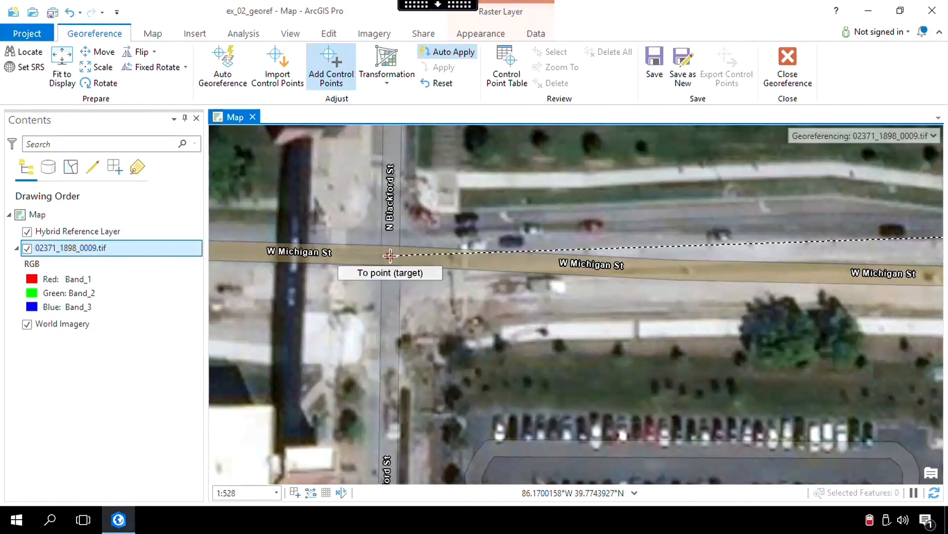
pyautogui.click(390, 255)
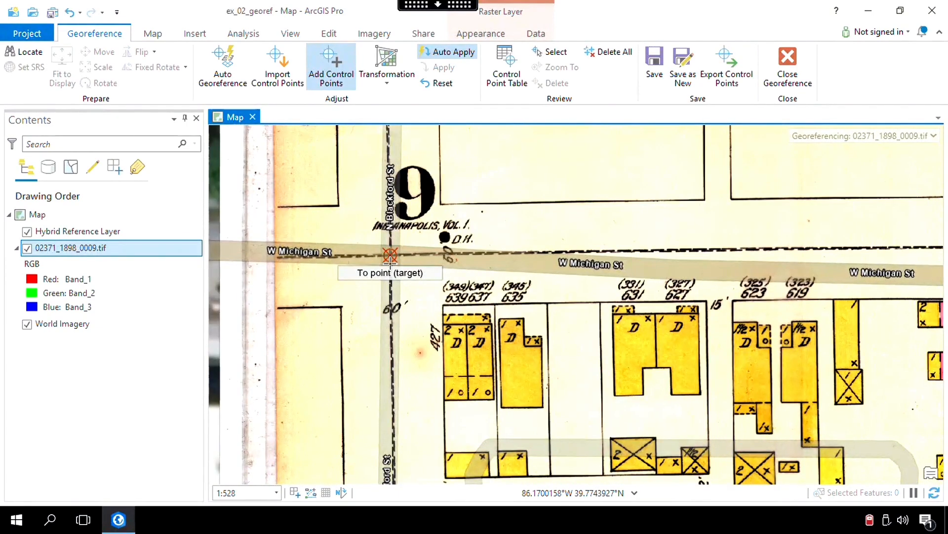
# Add a control point linking the dashed street-line crossing at the sheet's northeast corner to the W Michigan St and N West St intersection.
pyautogui.scroll(-4, 389, 253)
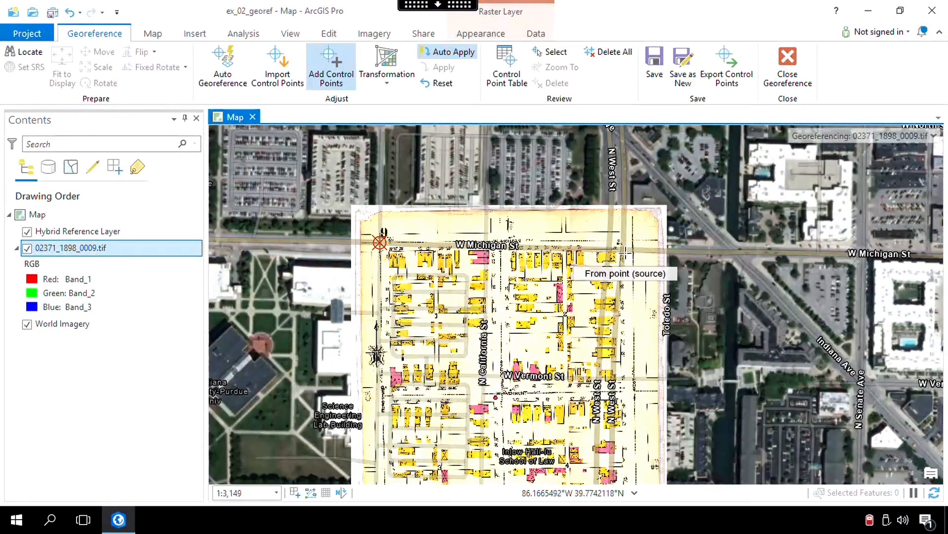
pyautogui.scroll(5, 508, 247)
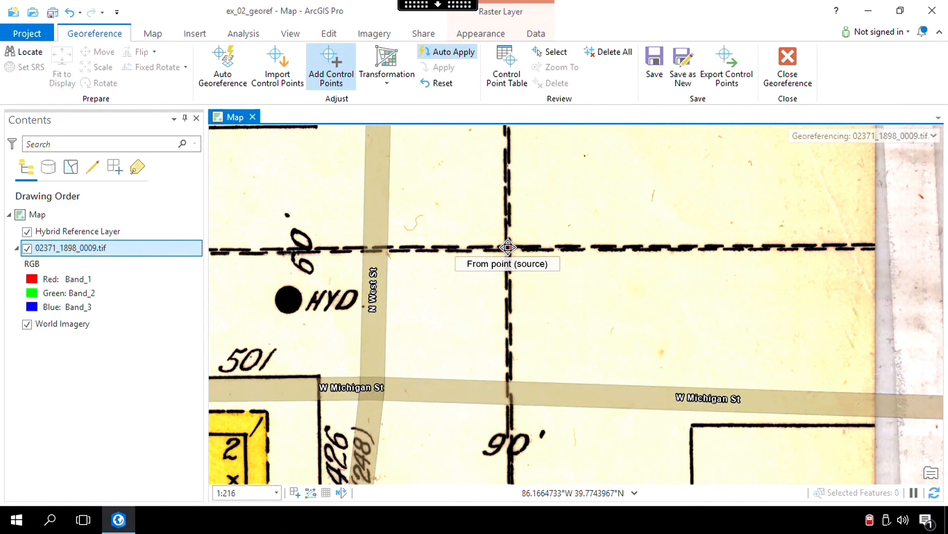
pyautogui.click(508, 247)
pyautogui.scroll(-3, 506, 250)
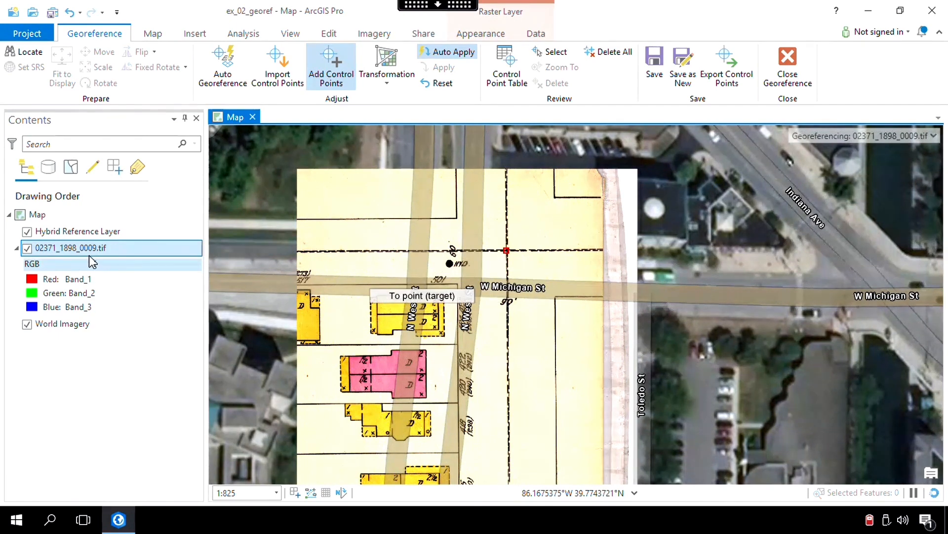
pyautogui.click(28, 248)
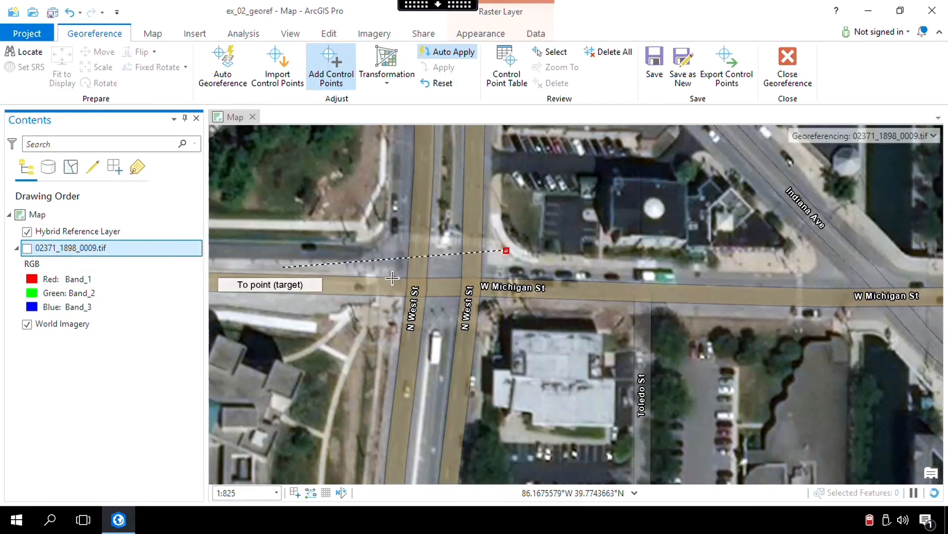
pyautogui.click(442, 286)
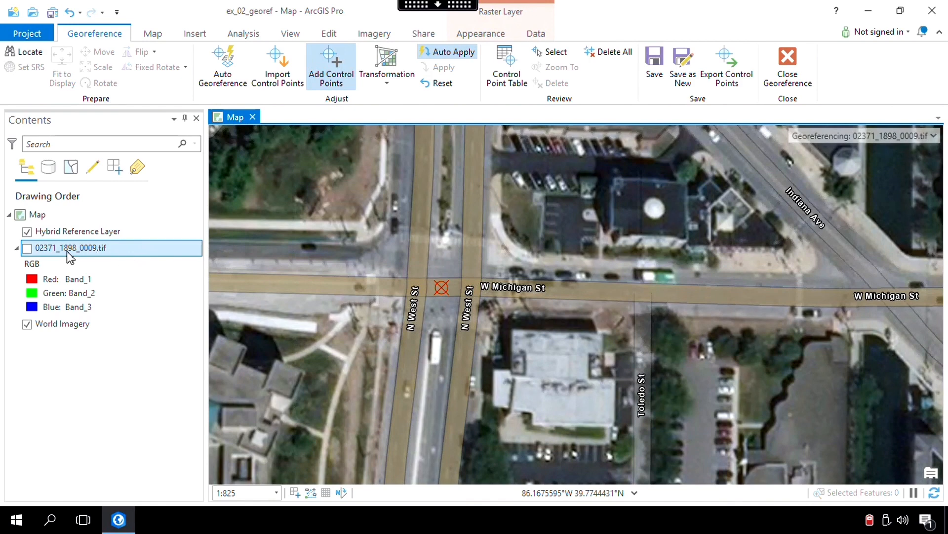
pyautogui.click(27, 248)
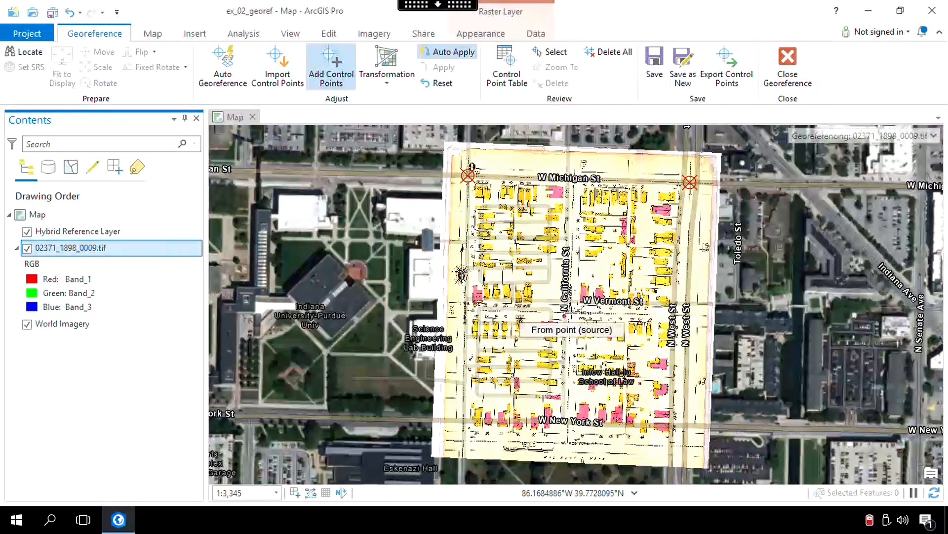
# Add a control point linking the dashed street-line crossing at the sheet's center to the W Vermont St and N California St intersection.
pyautogui.scroll(10, 571, 313)
pyautogui.click(543, 296)
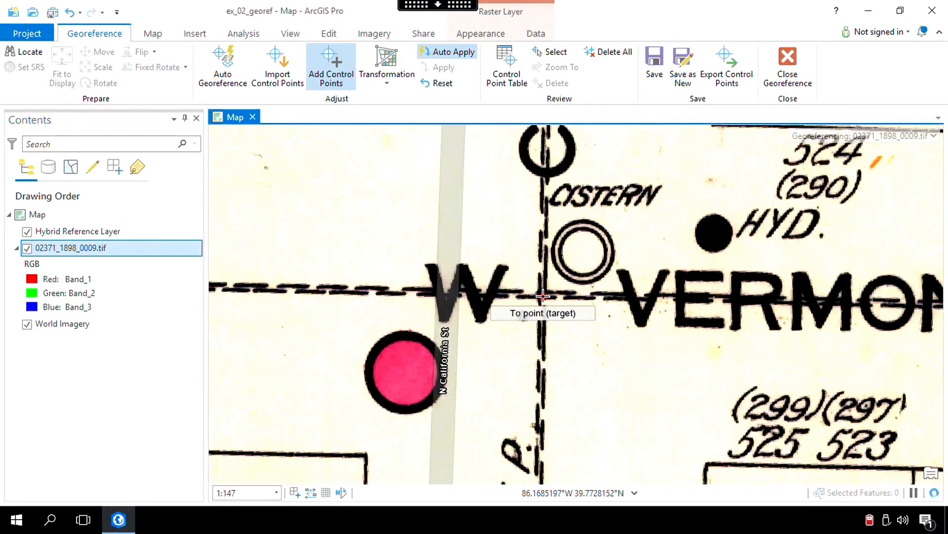
pyautogui.click(27, 248)
pyautogui.click(474, 194)
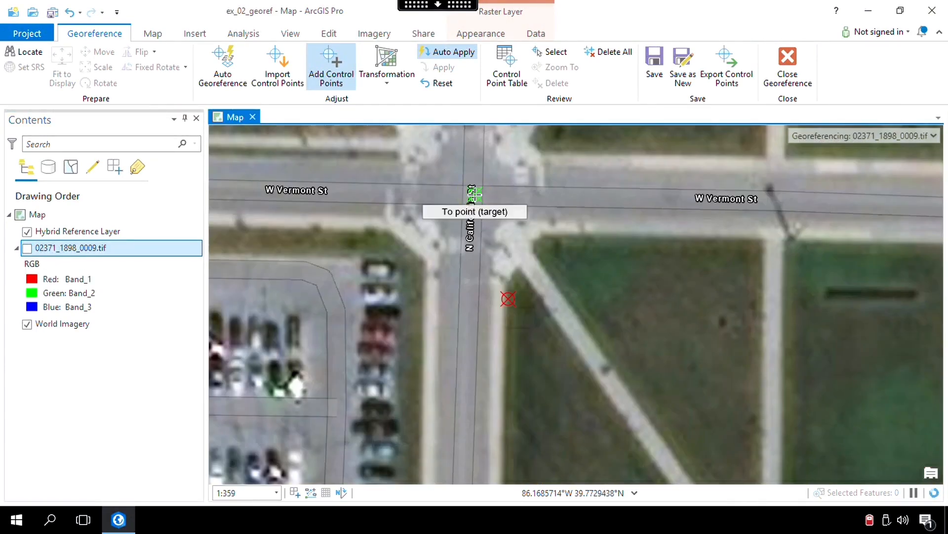
pyautogui.click(475, 194)
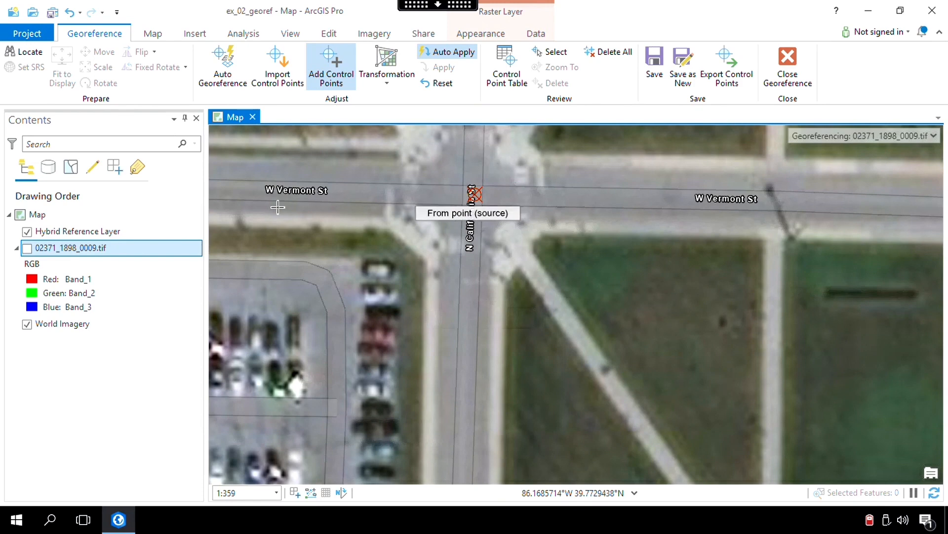
pyautogui.click(27, 248)
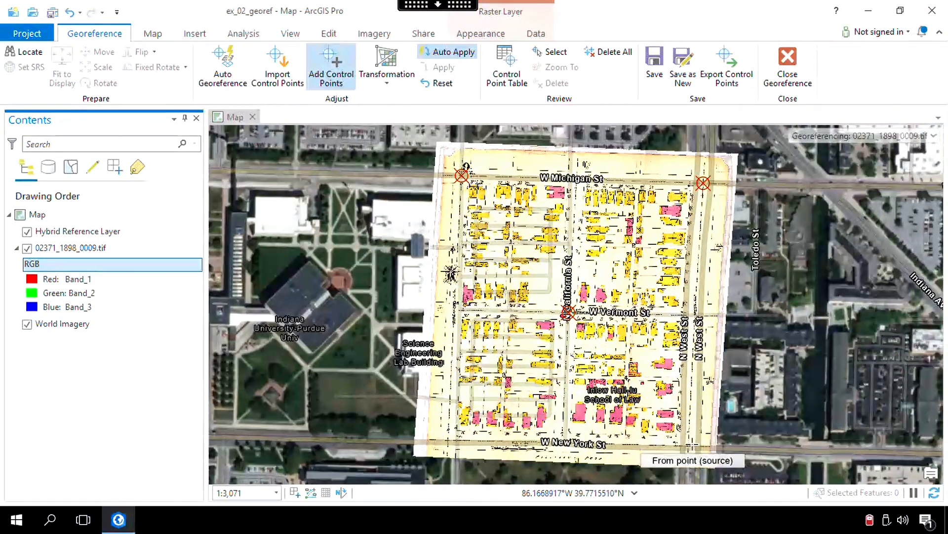
# Add a control point linking the dashed street-line crossing at the sheet's southeast corner to the W New York St and N West St intersection.
pyautogui.scroll(5, 687, 438)
pyautogui.click(653, 389)
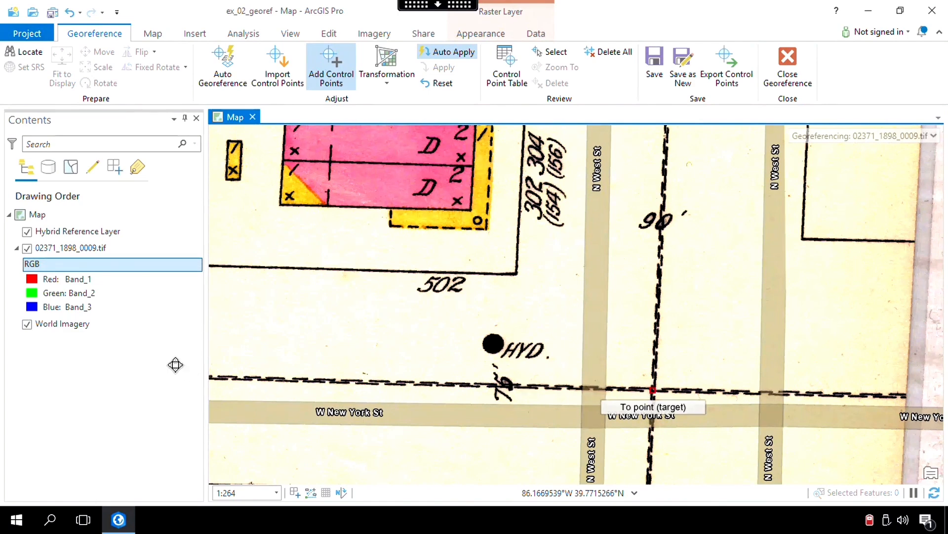
pyautogui.click(26, 248)
pyautogui.click(26, 248)
pyautogui.scroll(-2, 678, 419)
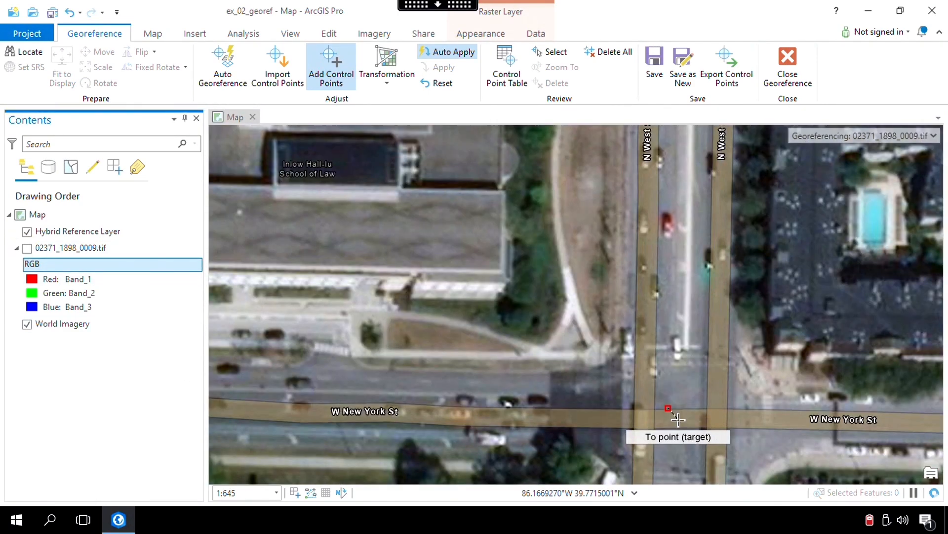
pyautogui.click(677, 419)
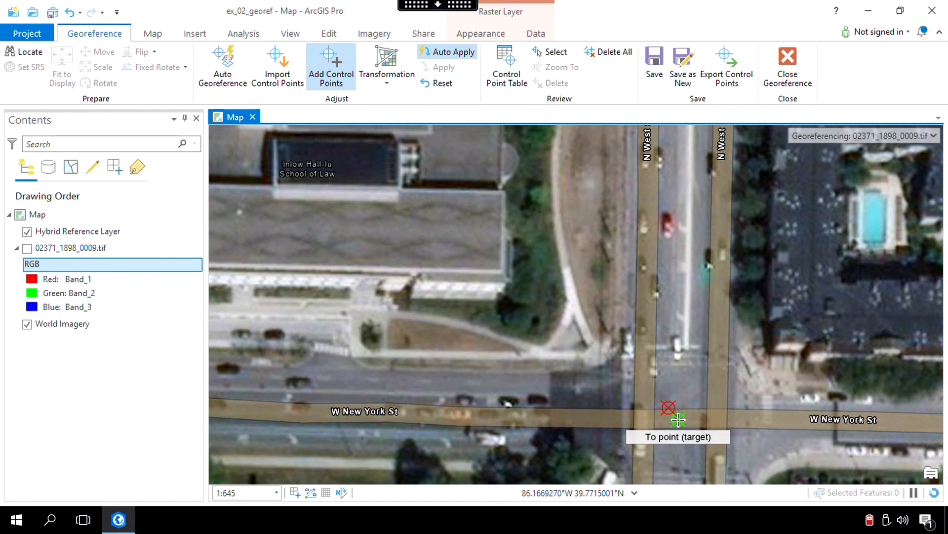
pyautogui.click(26, 249)
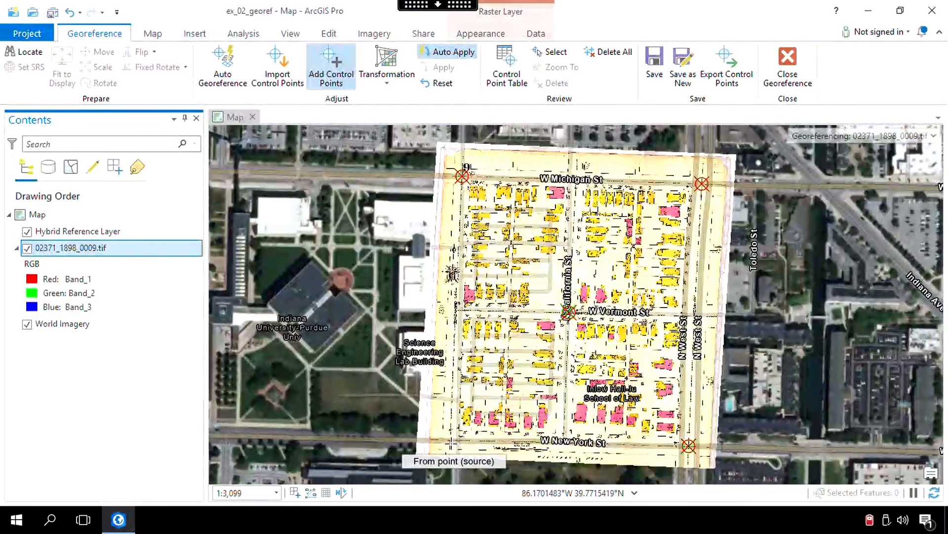
# Add a control point linking the dashed street-line crossing at the sheet's southwest corner to the W New York St and N Blackford St intersection.
pyautogui.scroll(2, 453, 442)
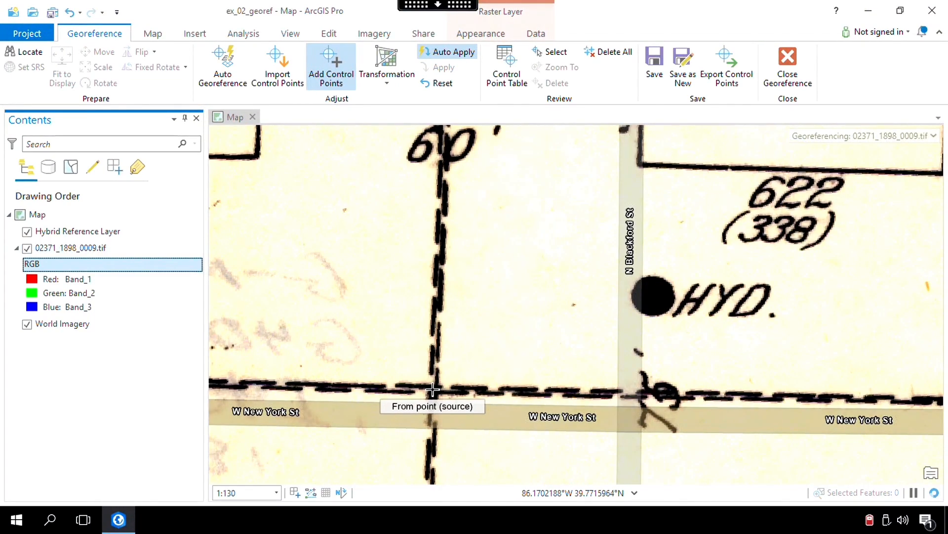
pyautogui.click(433, 392)
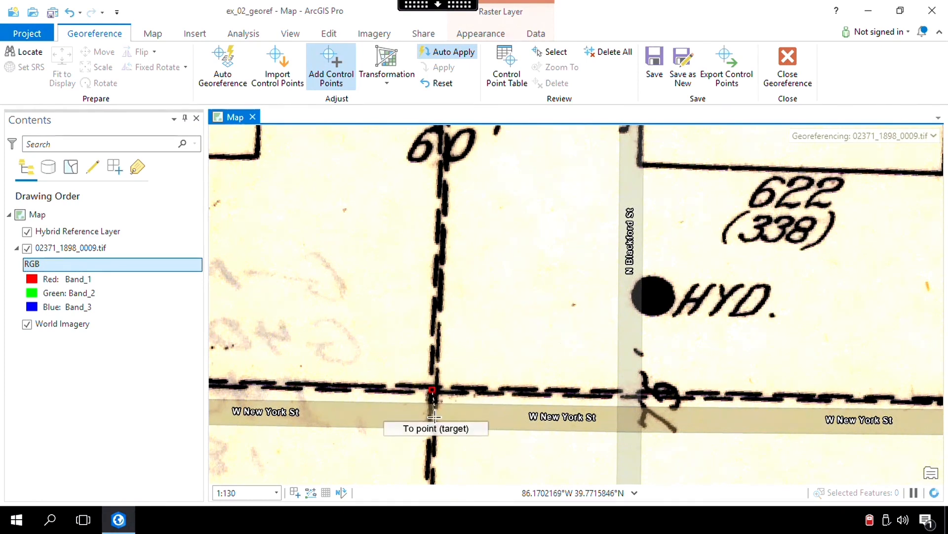
pyautogui.click(27, 248)
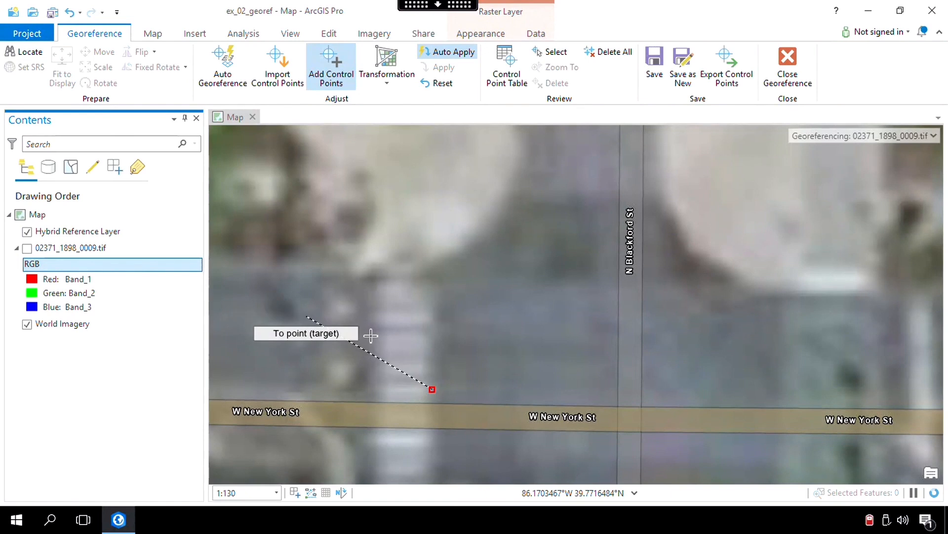
pyautogui.click(631, 419)
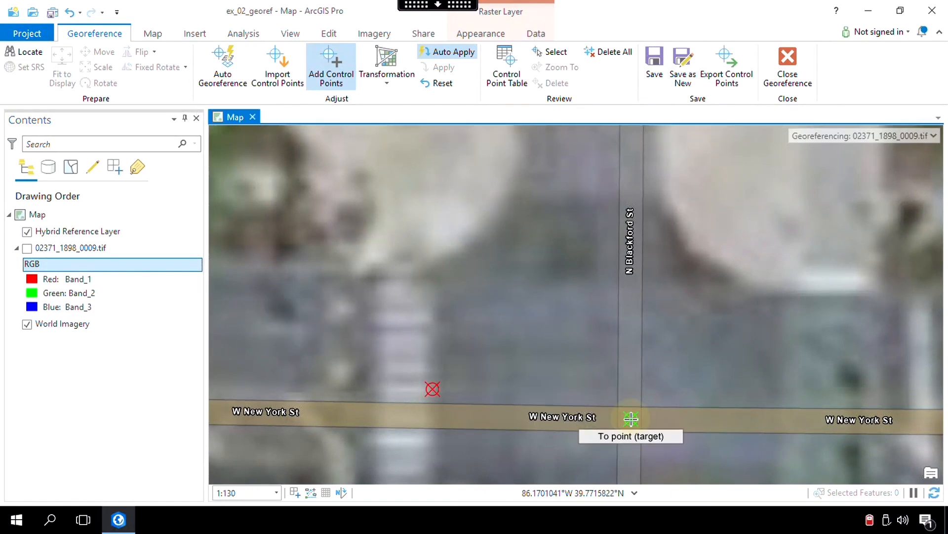
pyautogui.click(28, 247)
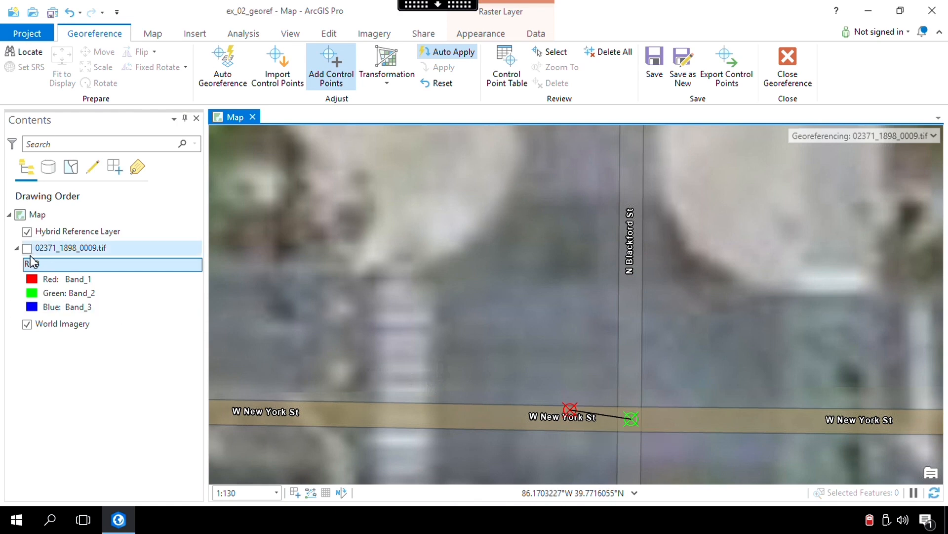
pyautogui.click(28, 248)
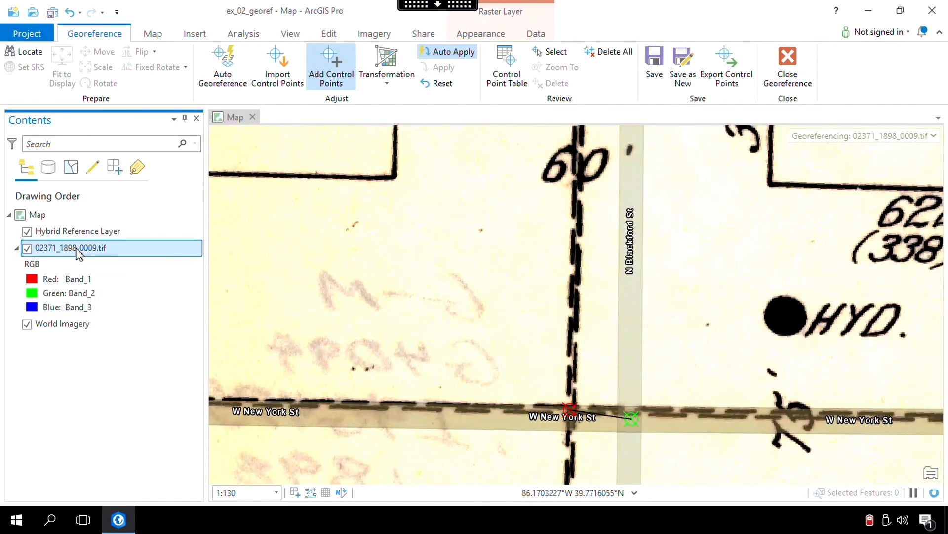
# Show the full extent of 02371_1898_0009.tif and save its georeferencing.
pyautogui.rightClick(78, 253)
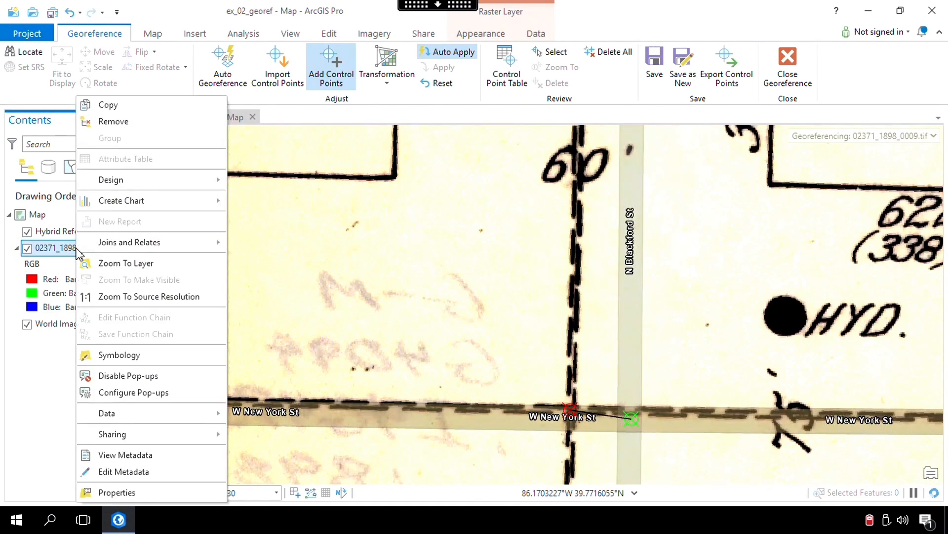
pyautogui.click(108, 267)
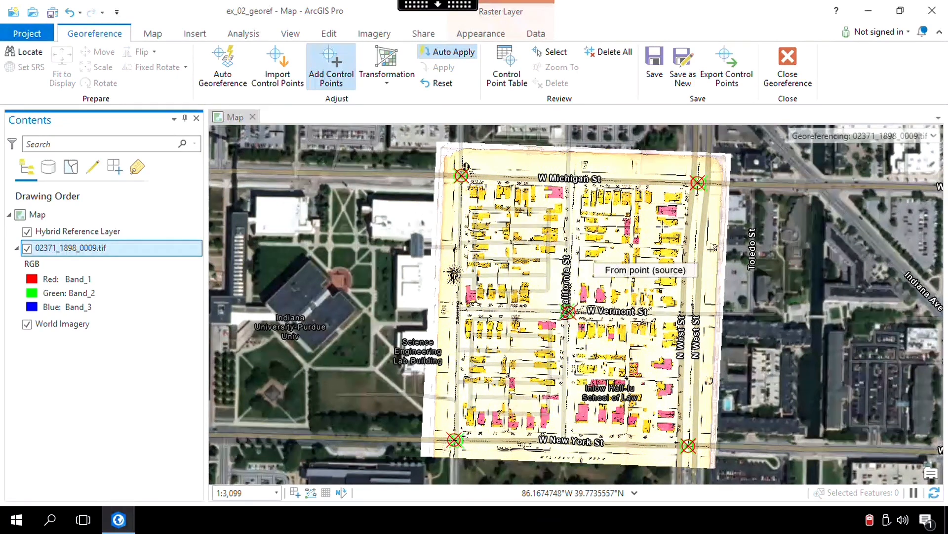
pyautogui.click(657, 79)
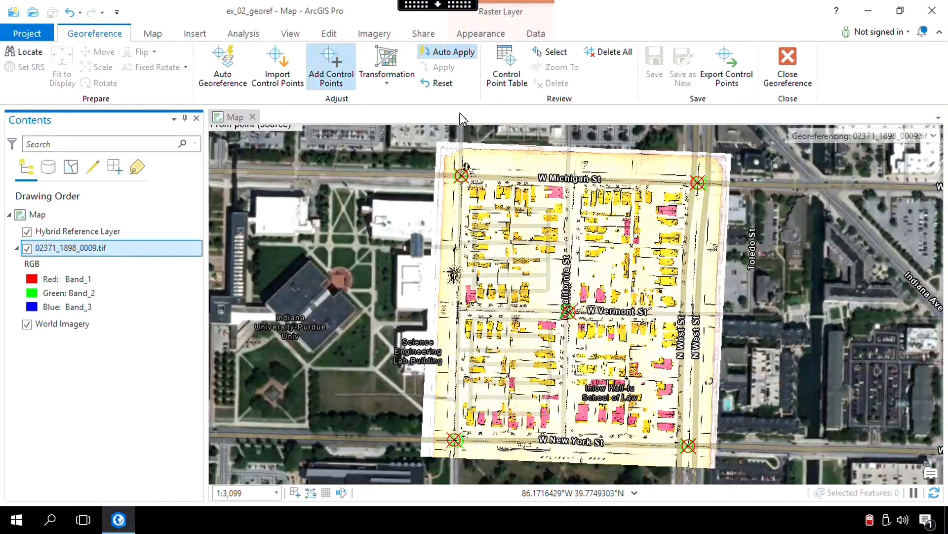
# Start a raster export of 02371_1898_0009.tif and set its output to georef.tif in the Exercise_02 folder.
pyautogui.click(535, 34)
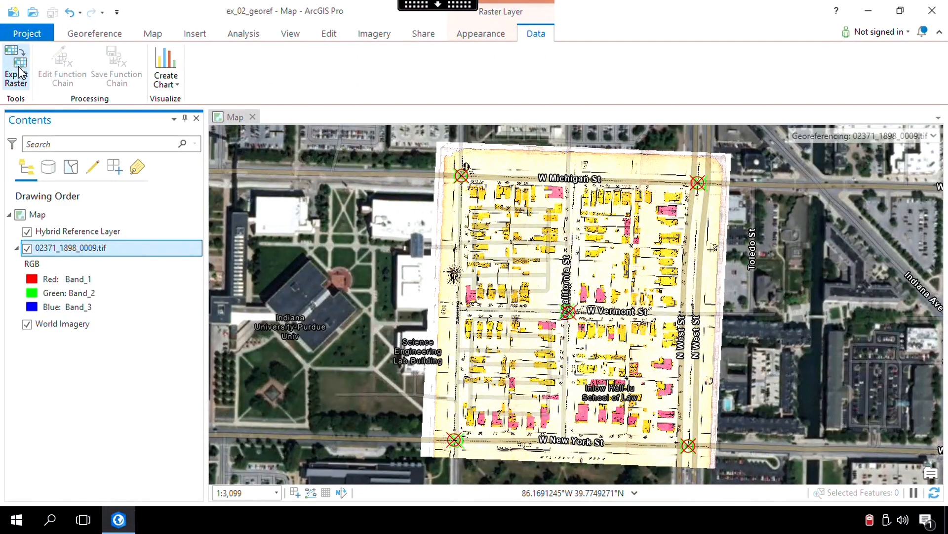
pyautogui.click(16, 70)
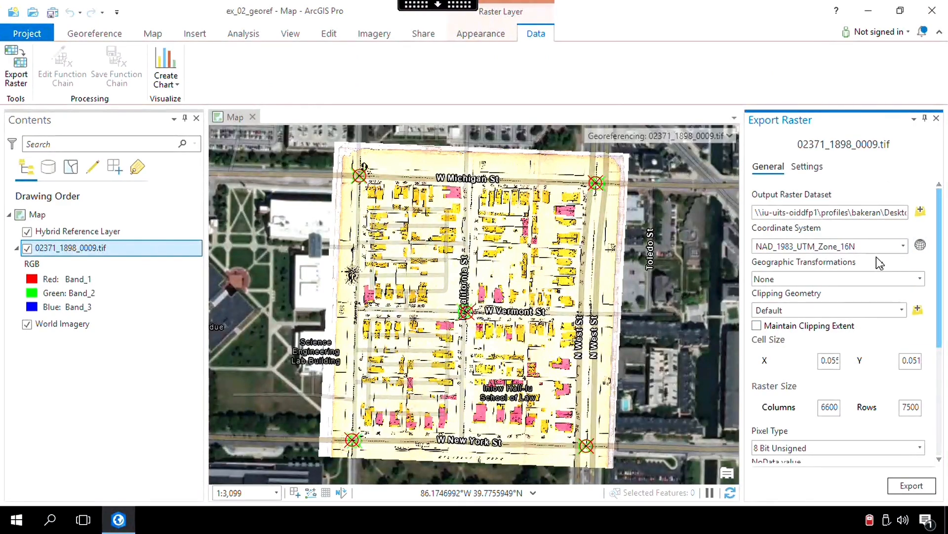
pyautogui.click(920, 211)
pyautogui.click(443, 195)
pyautogui.press('Return')
pyautogui.write('georef.tif')
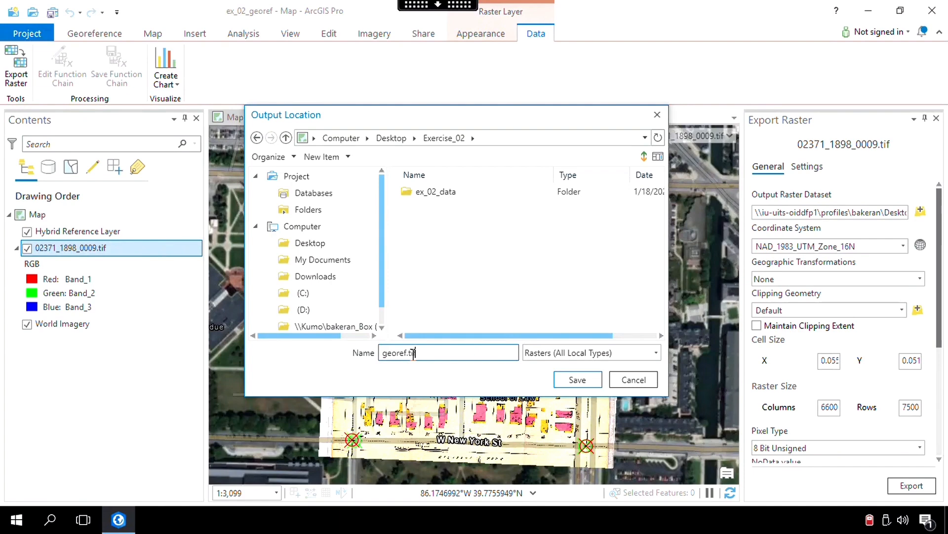
pyautogui.click(566, 378)
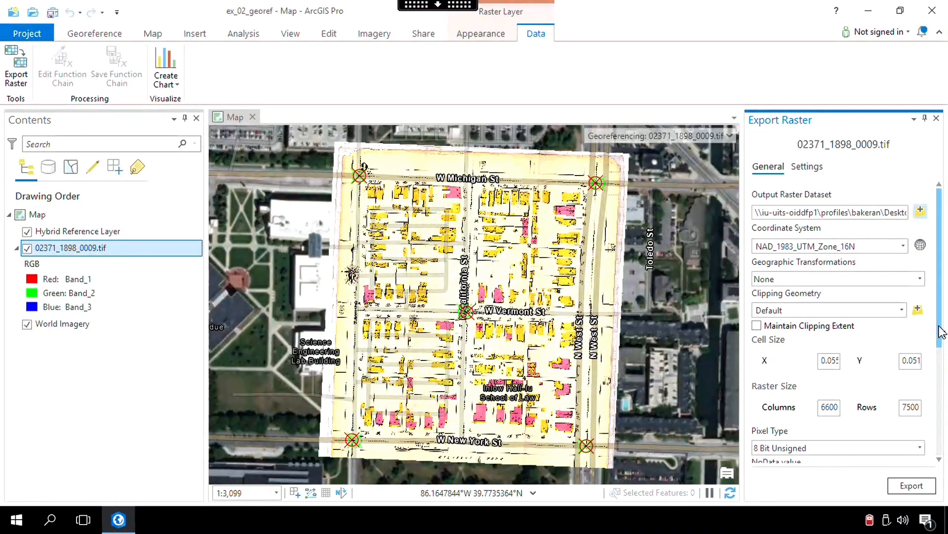
# Set the export's NoData value to 0 and export the raster in TIFF format.
pyautogui.moveTo(941, 340); pyautogui.dragTo(941, 355)
pyautogui.moveTo(940, 400); pyautogui.dragTo(939, 411)
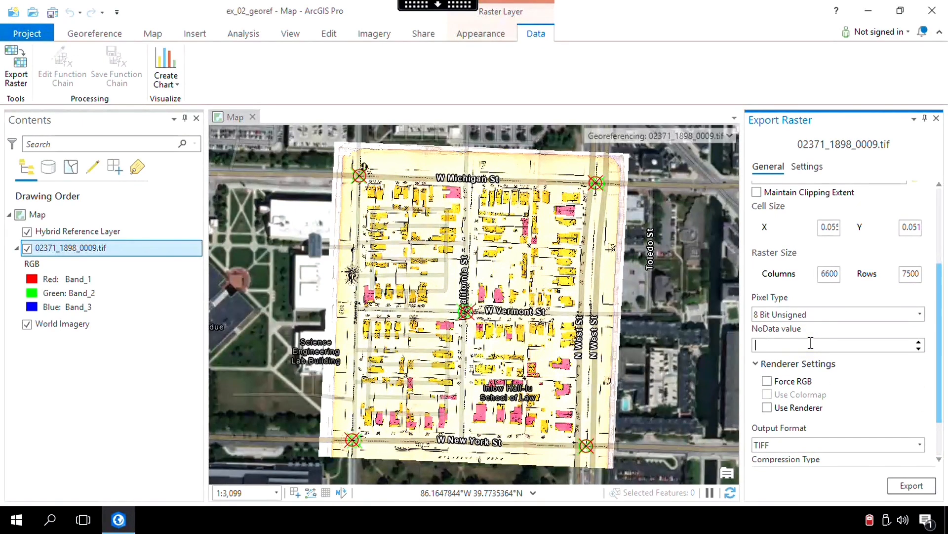
pyautogui.write('0')
pyautogui.scroll(-2, 840, 346)
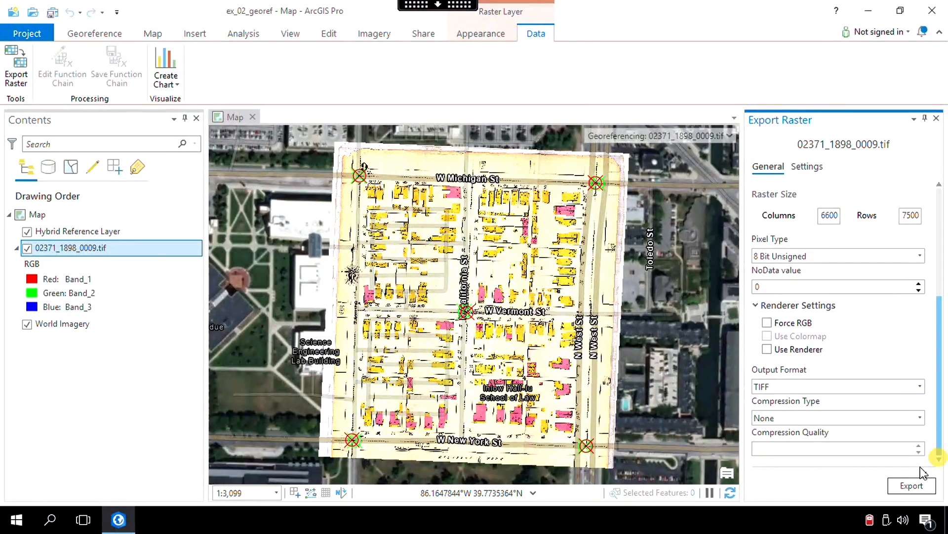
pyautogui.click(912, 485)
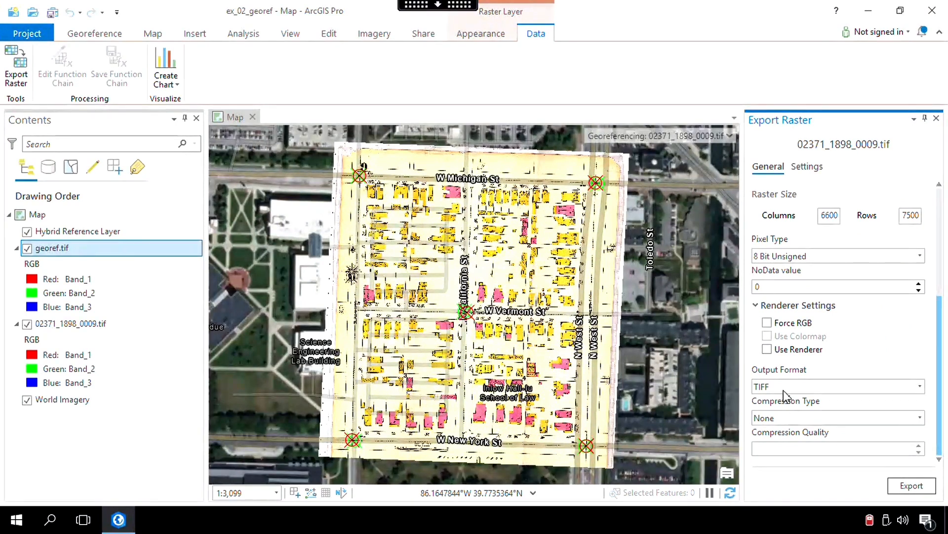
# Close the georeferencing session and remove the World Imagery, 02371_1898_0009.tif and Hybrid Reference Layer layers from the map.
pyautogui.click(101, 34)
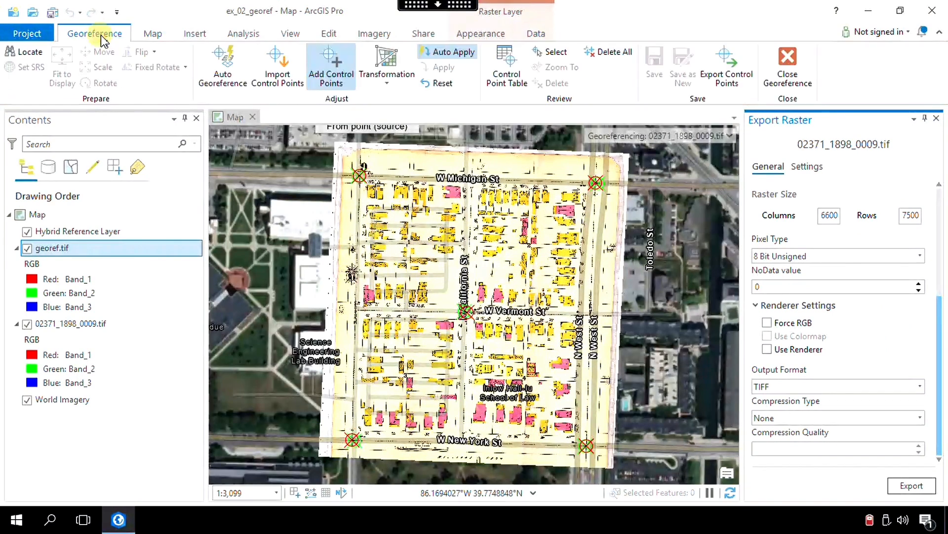
pyautogui.click(788, 57)
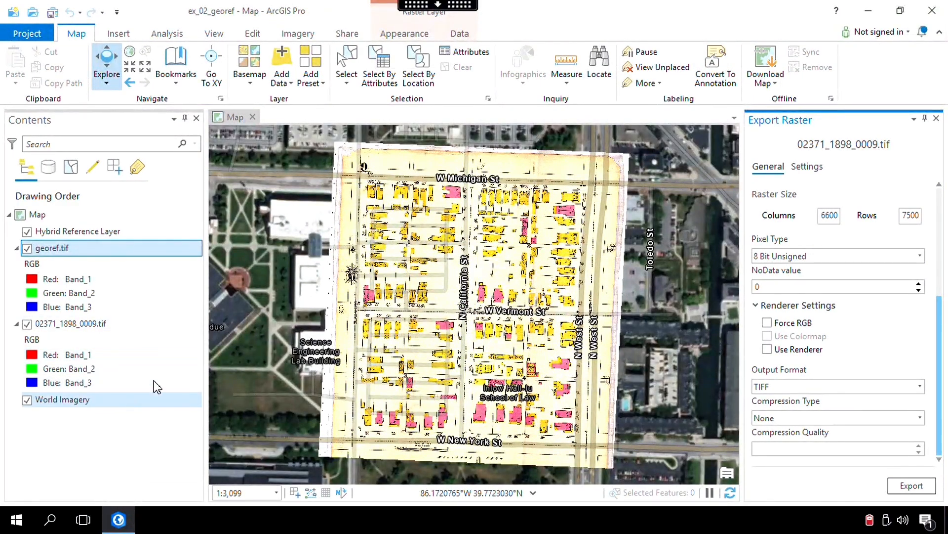
pyautogui.rightClick(66, 399)
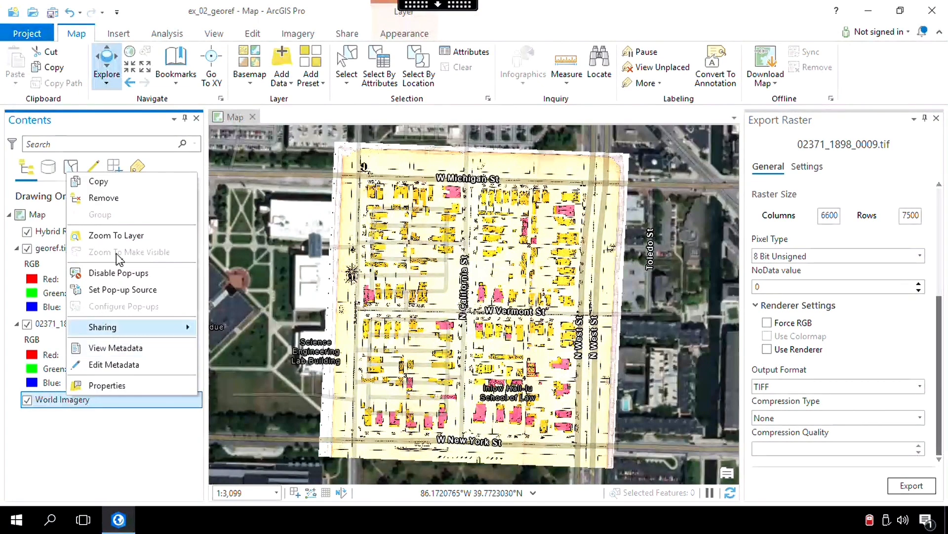
pyautogui.click(117, 198)
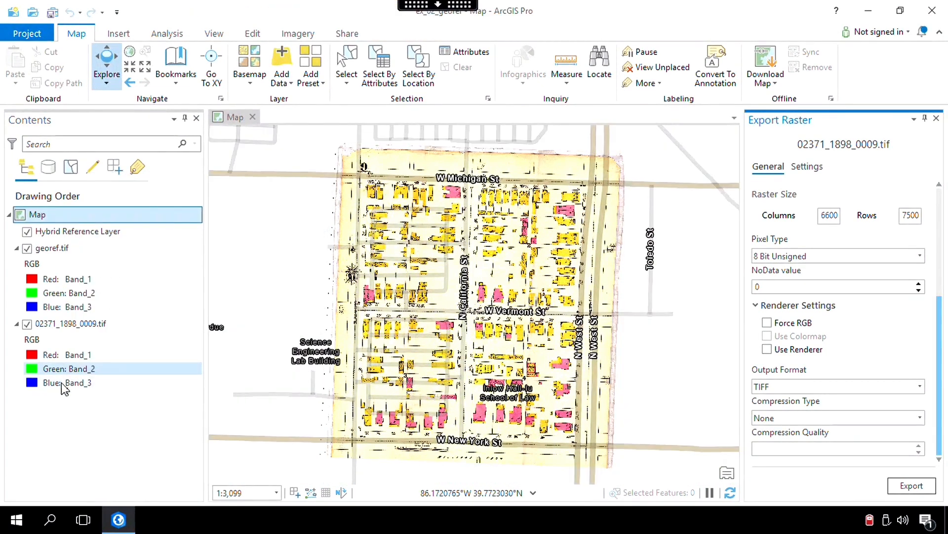
pyautogui.rightClick(62, 324)
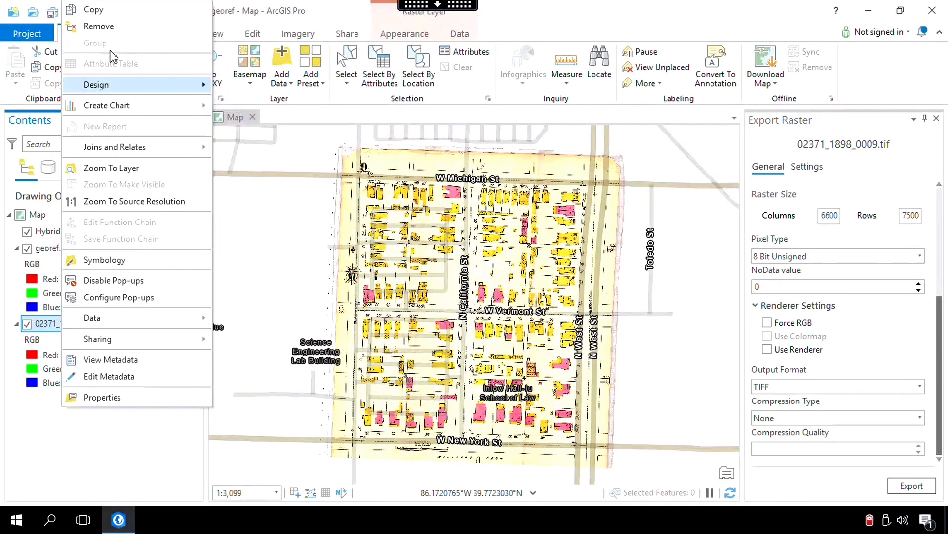
pyautogui.click(114, 33)
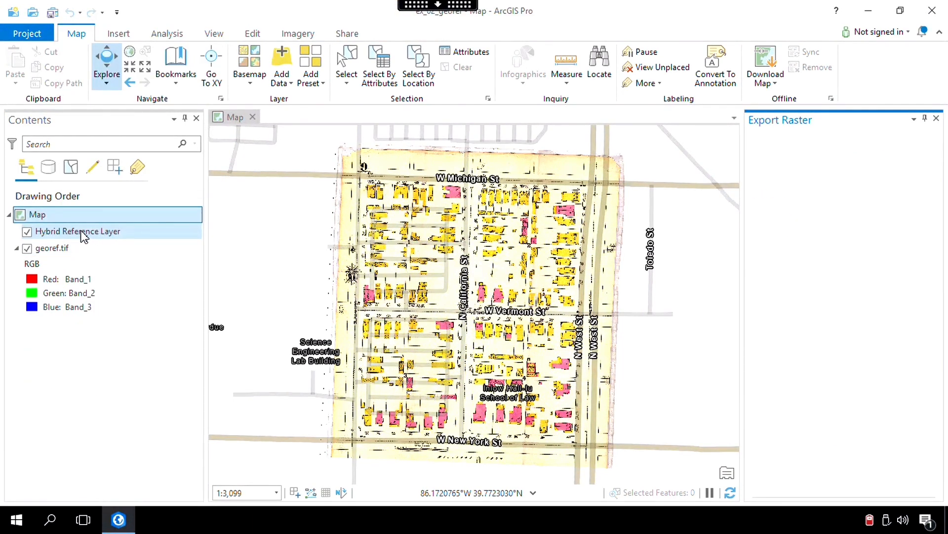
pyautogui.rightClick(81, 232)
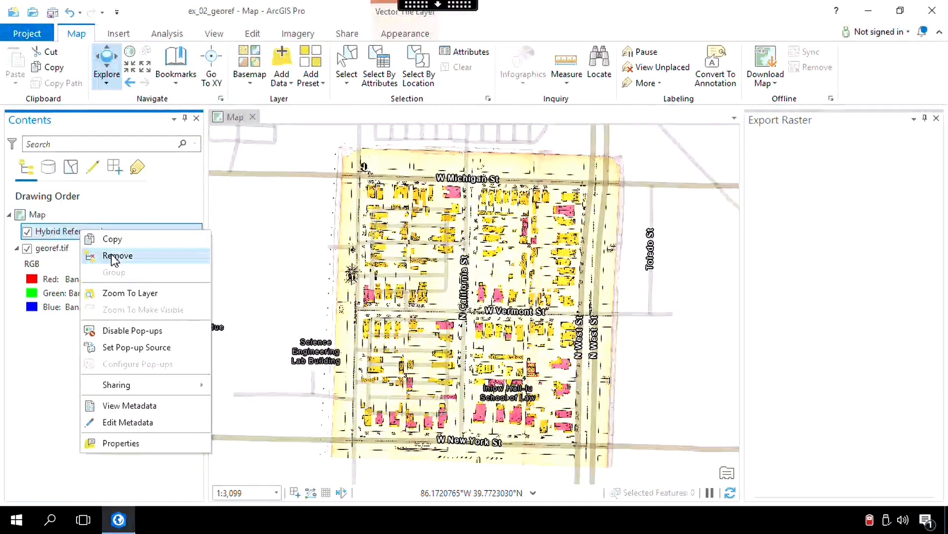
pyautogui.click(115, 256)
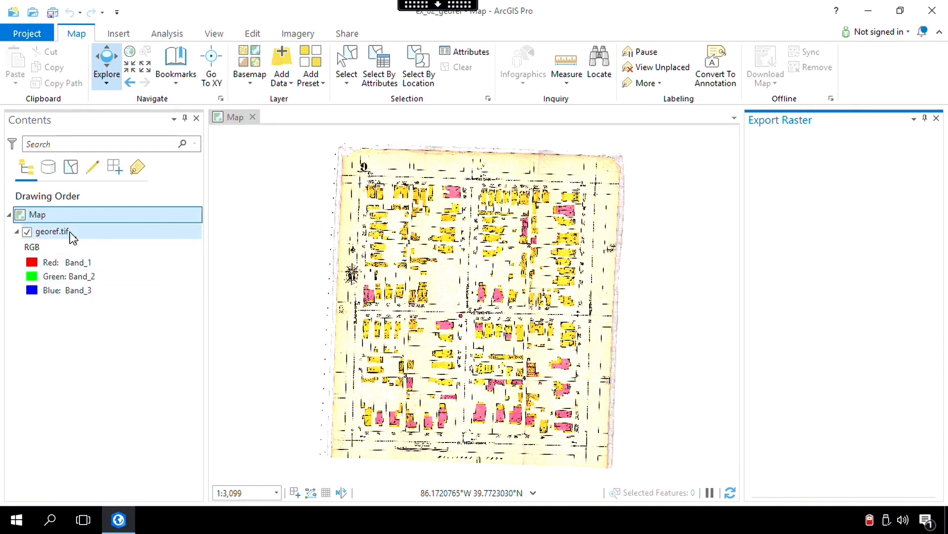